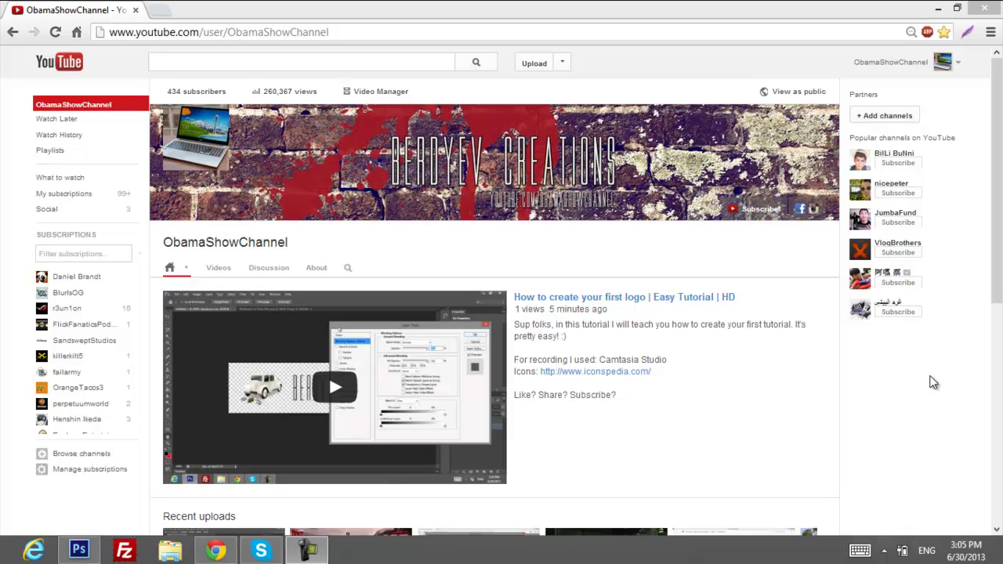
- Switch from the YouTube page to Photoshop, where inaugural-events.jpeg is open
{"action": "mouse_move", "coordinate": [572, 325]}
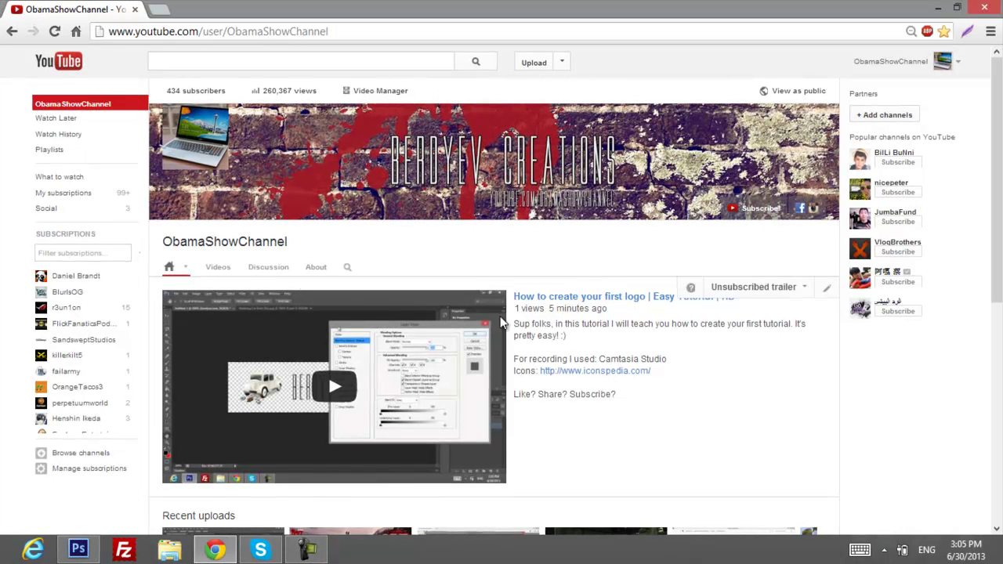
{"action": "left_click", "coordinate": [78, 549]}
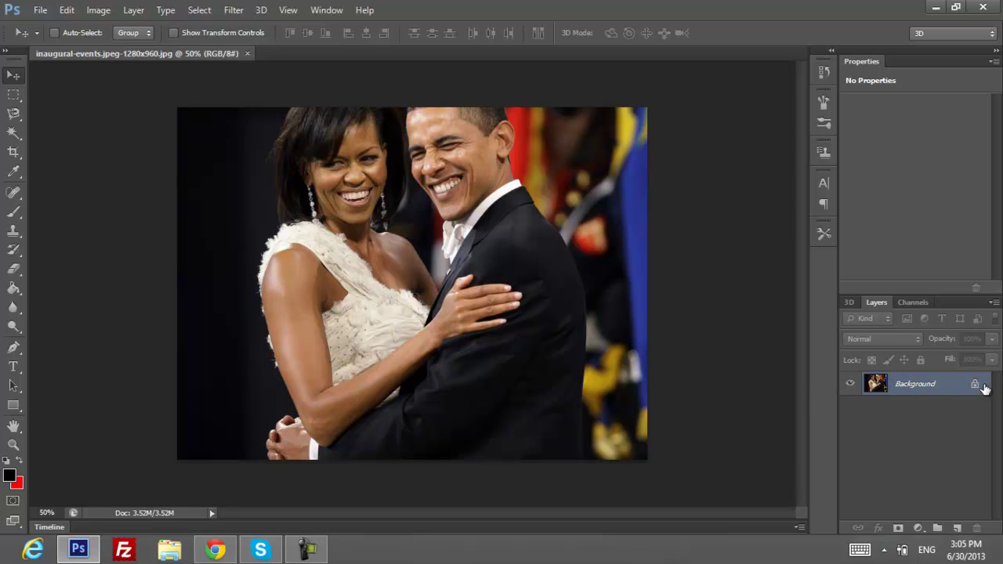
- Unlock the photo's Background layer, converting it to an editable Layer 0
{"action": "double_click", "coordinate": [944, 392]}
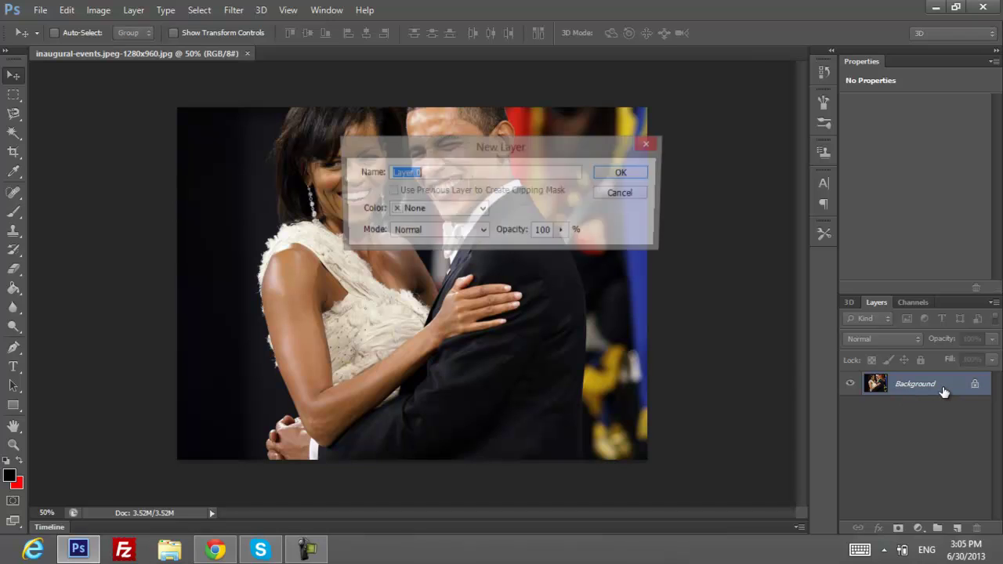
{"action": "left_click_drag", "start_coordinate": [605, 141], "coordinate": [618, 174]}
{"action": "left_click", "coordinate": [634, 207]}
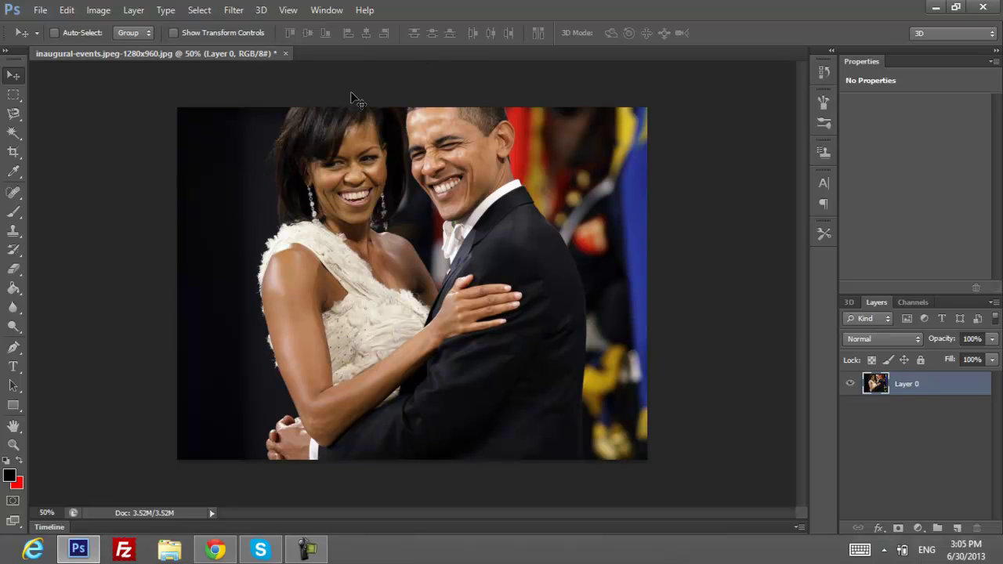
- Add a linear black-to-white Gradient Overlay to Layer 0 at 30% opacity
{"action": "left_click", "coordinate": [879, 528]}
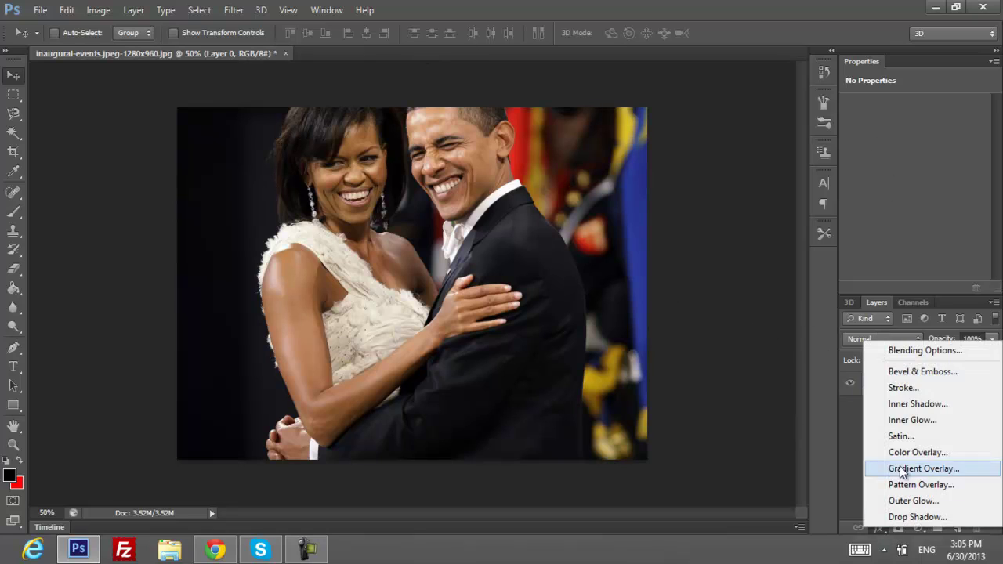
{"action": "left_click", "coordinate": [925, 351]}
{"action": "left_click_drag", "start_coordinate": [340, 120], "coordinate": [748, 106]}
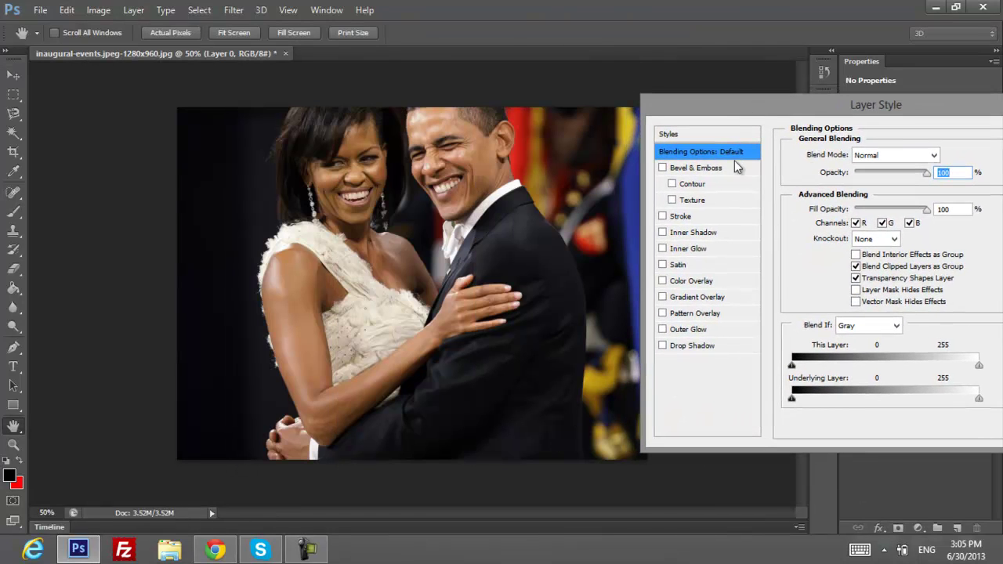
{"action": "left_click", "coordinate": [663, 298]}
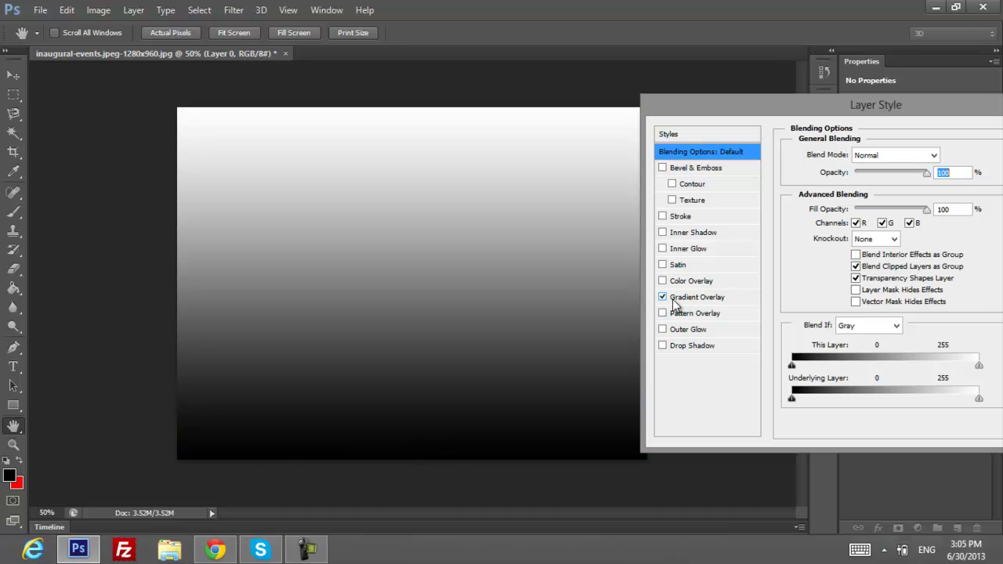
{"action": "left_click", "coordinate": [678, 301]}
{"action": "left_click_drag", "start_coordinate": [727, 117], "coordinate": [632, 98]}
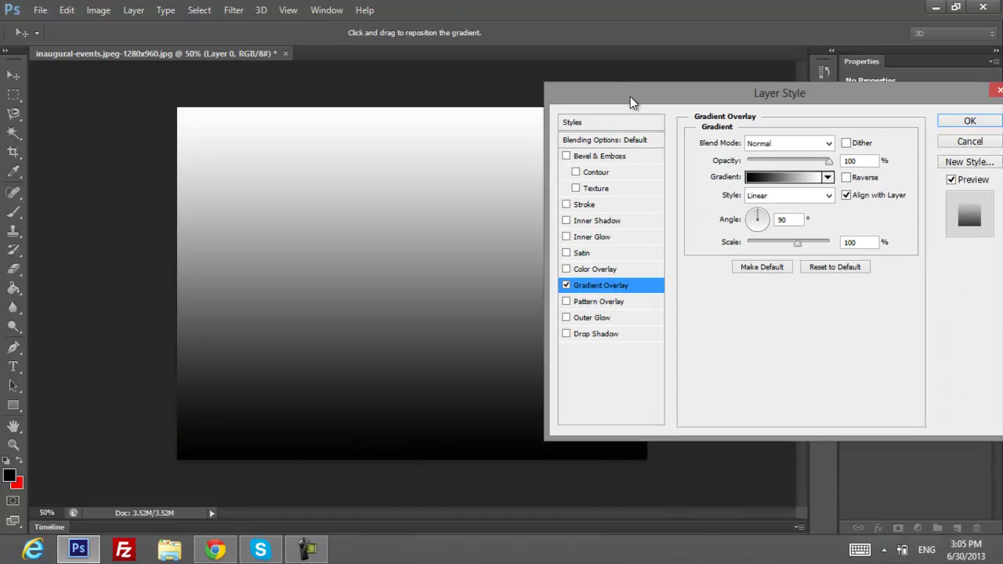
{"action": "left_click", "coordinate": [772, 160]}
{"action": "left_click_drag", "start_coordinate": [770, 165], "coordinate": [772, 164]}
{"action": "left_click_drag", "start_coordinate": [767, 99], "coordinate": [673, 135]}
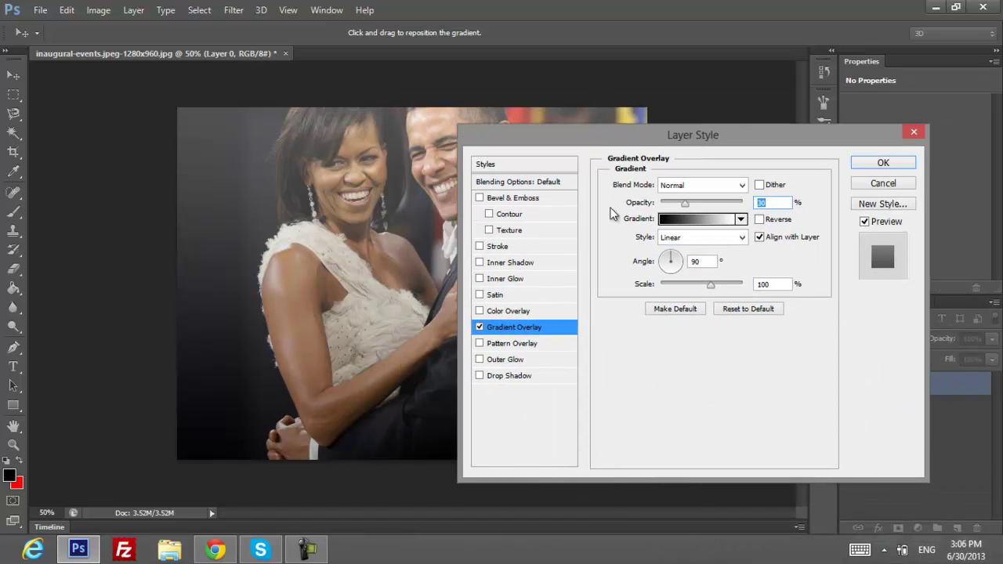
- Enable a Color Overlay on Layer 0 in Screen blend mode at 39% opacity
{"action": "left_click", "coordinate": [480, 311]}
{"action": "left_click", "coordinate": [509, 312]}
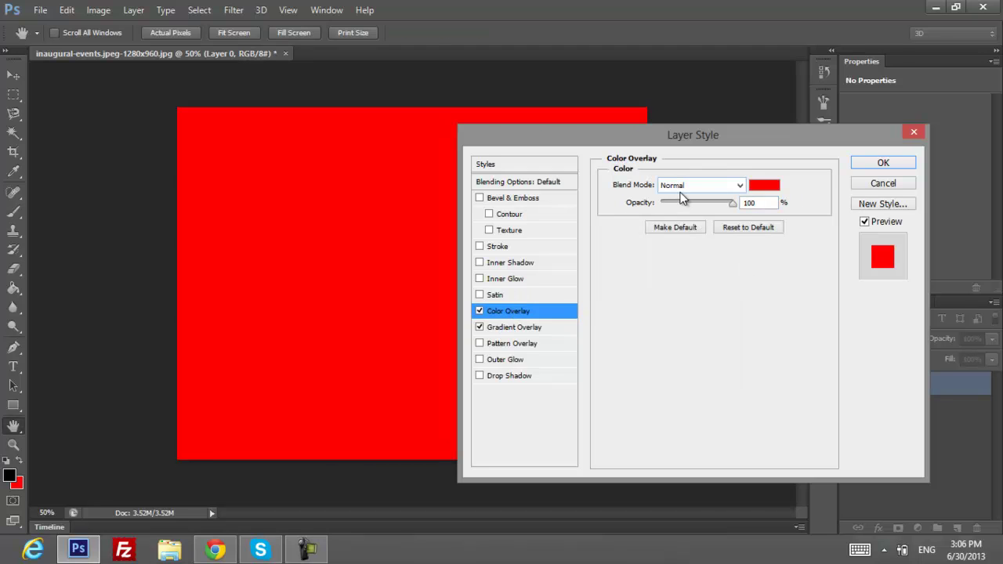
{"action": "left_click_drag", "start_coordinate": [550, 132], "coordinate": [605, 117]}
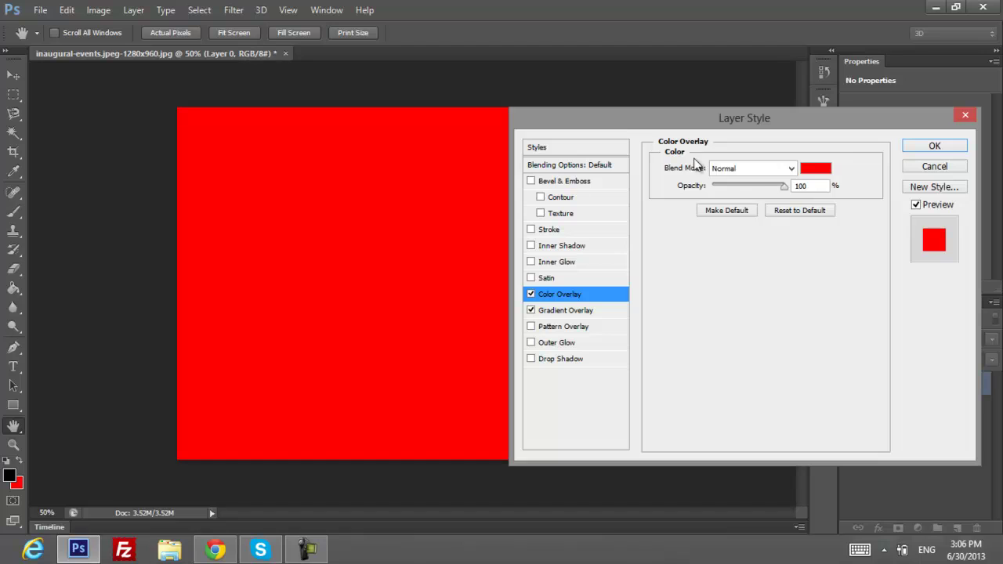
{"action": "left_click", "coordinate": [761, 170]}
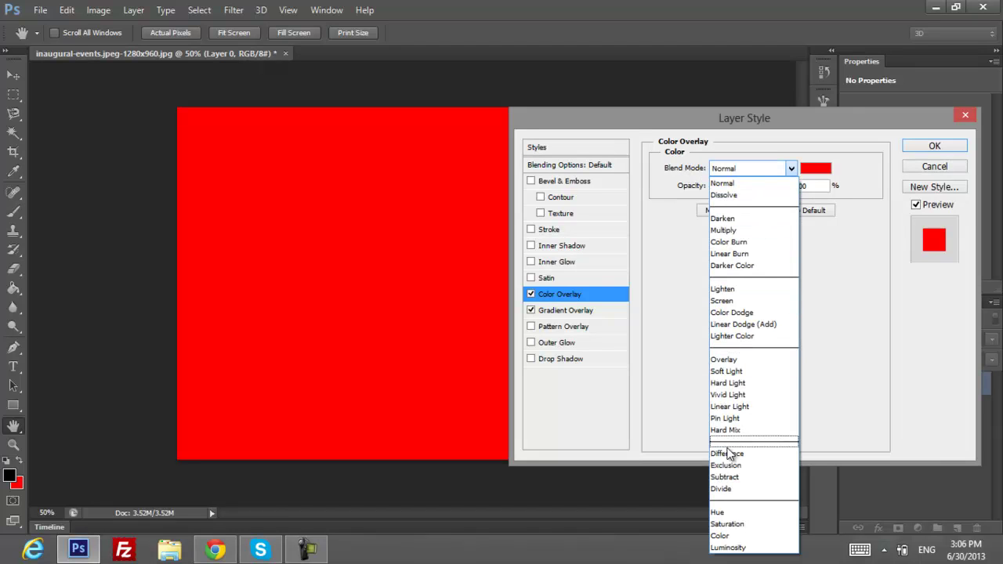
{"action": "left_click", "coordinate": [722, 301]}
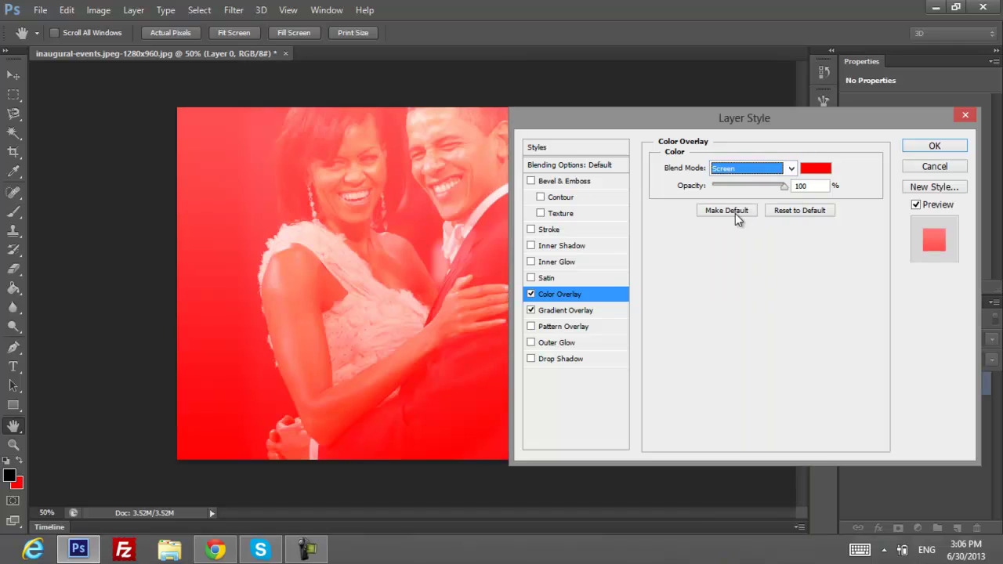
{"action": "left_click_drag", "start_coordinate": [682, 117], "coordinate": [822, 104]}
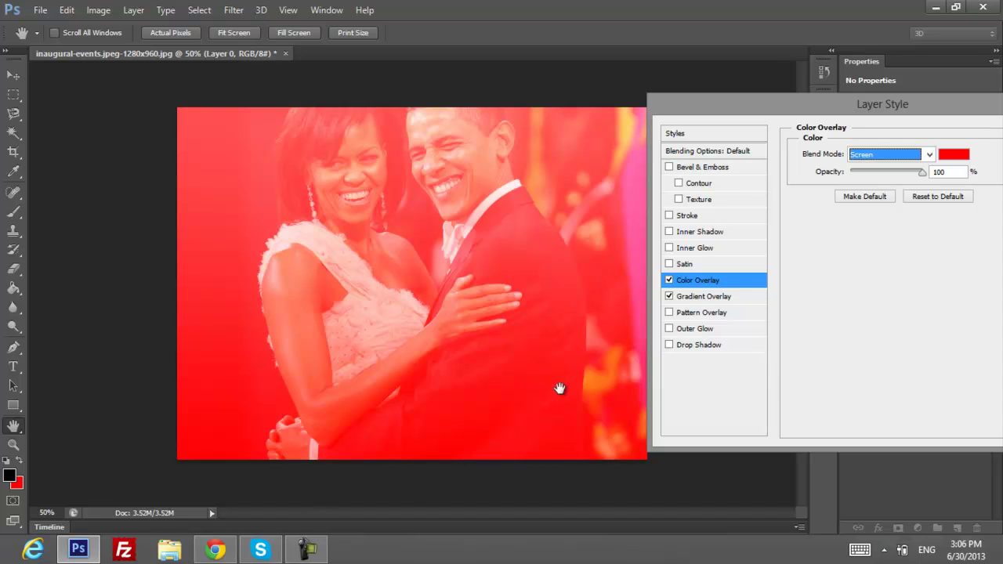
{"action": "left_click_drag", "start_coordinate": [896, 172], "coordinate": [878, 171]}
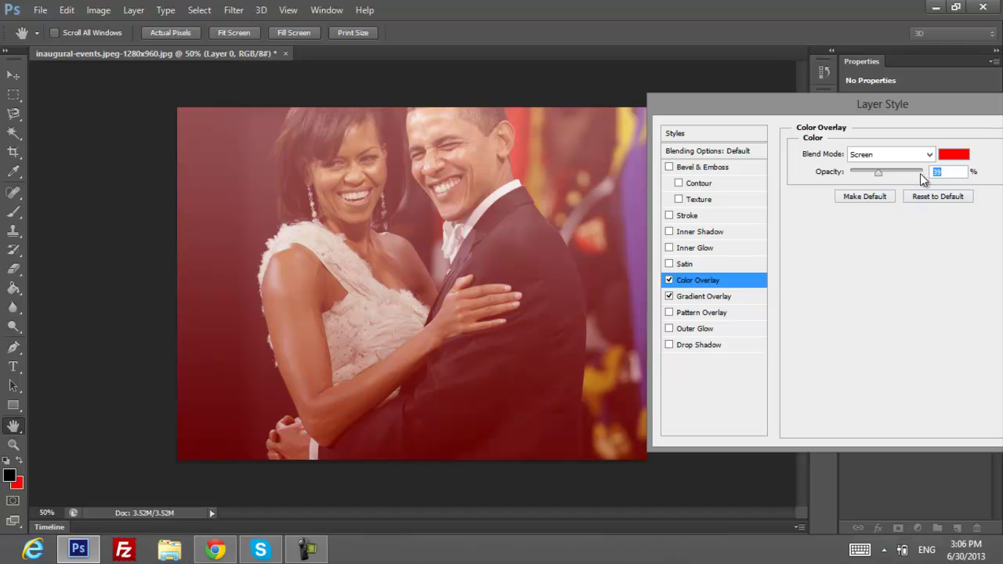
{"action": "left_click_drag", "start_coordinate": [924, 125], "coordinate": [810, 111]}
- Set the Color Overlay colour to blue 283781 and apply the layer style
{"action": "left_click", "coordinate": [840, 144]}
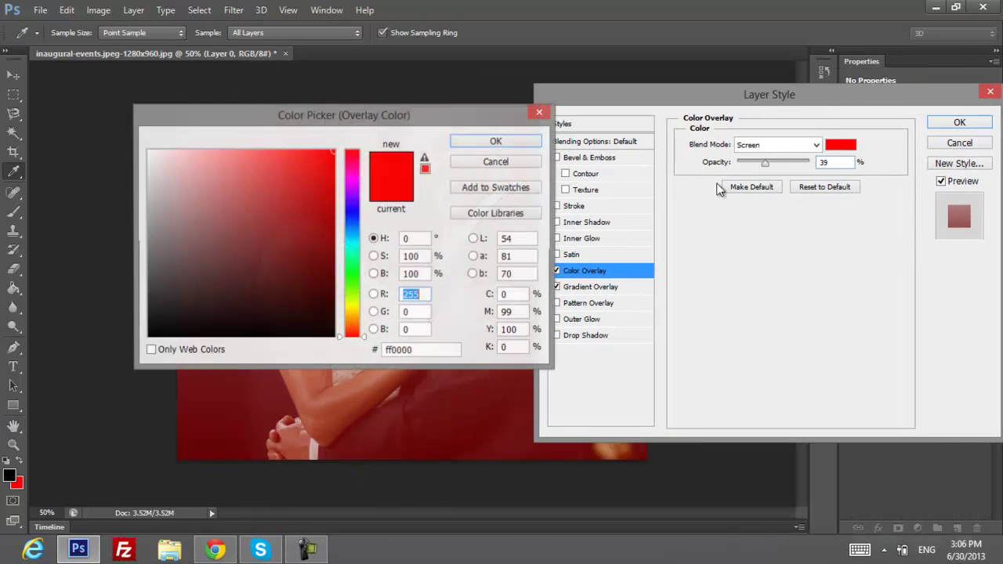
{"action": "left_click_drag", "start_coordinate": [494, 118], "coordinate": [954, 178]}
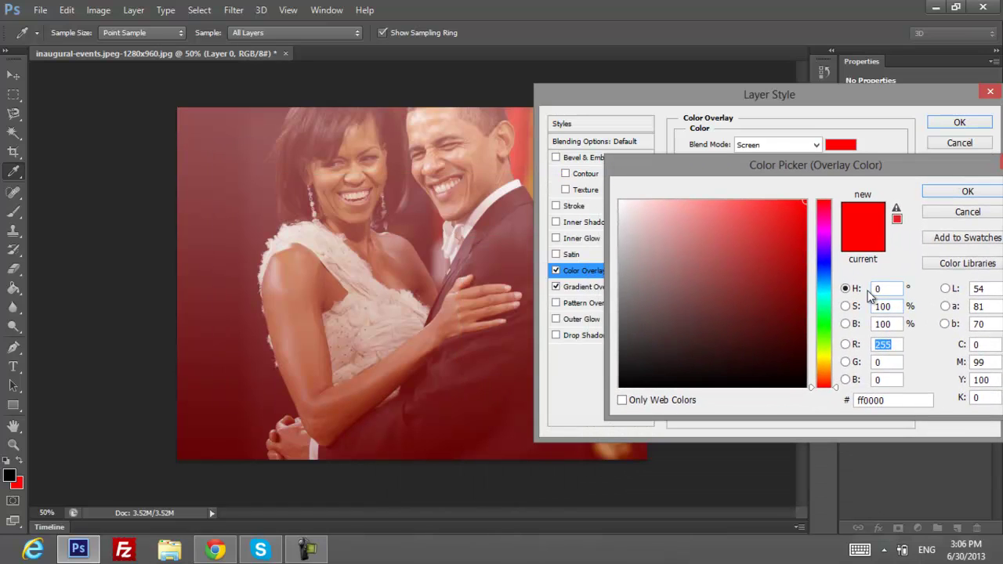
{"action": "left_click", "coordinate": [825, 268]}
{"action": "left_click", "coordinate": [743, 284]}
{"action": "left_click_drag", "start_coordinate": [743, 284], "coordinate": [748, 293]}
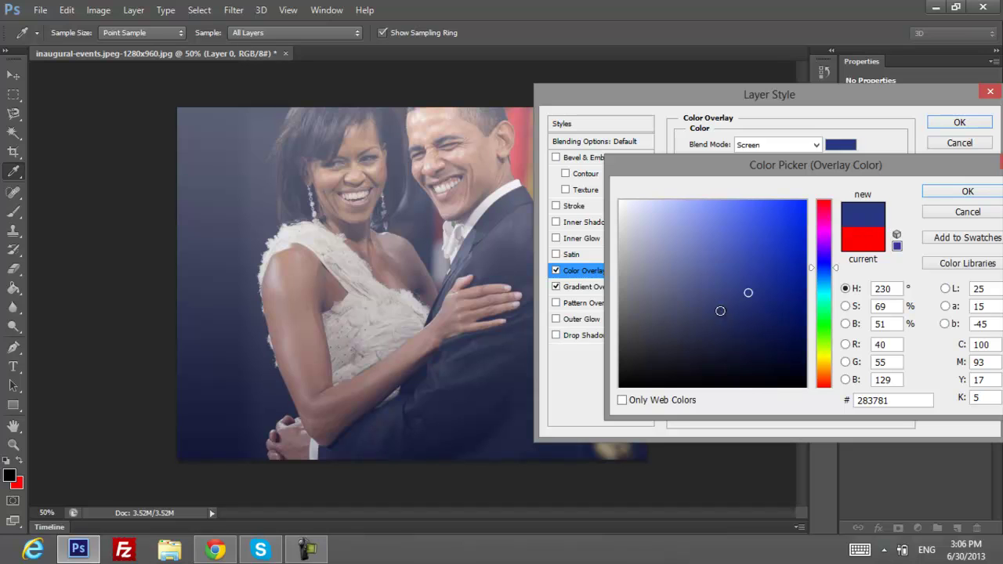
{"action": "left_click_drag", "start_coordinate": [839, 167], "coordinate": [630, 168]}
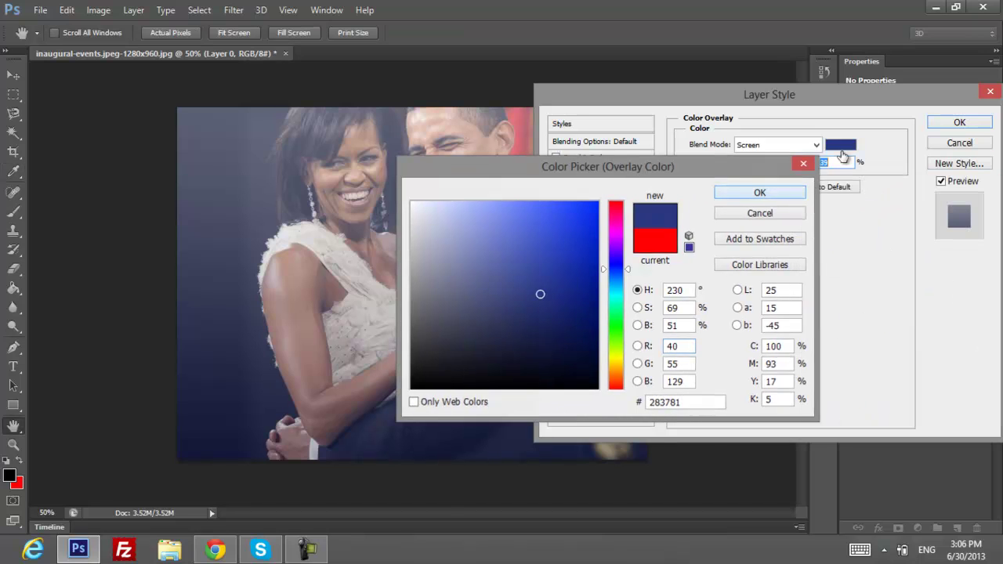
{"action": "left_click", "coordinate": [792, 193]}
{"action": "left_click_drag", "start_coordinate": [857, 100], "coordinate": [682, 122]}
{"action": "left_click", "coordinate": [784, 145]}
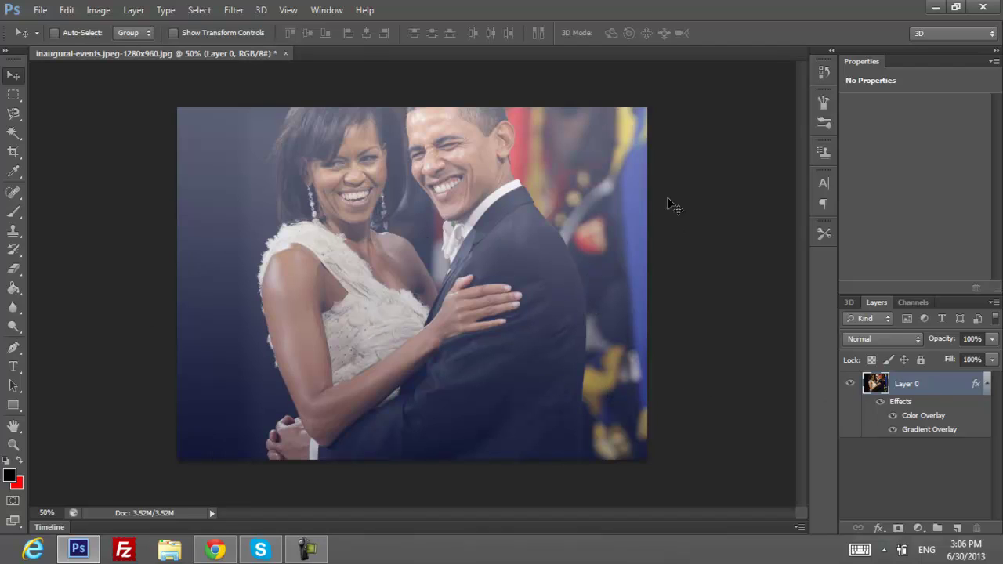
- Compare Layer 0 with its overlay effects hidden and shown
{"action": "left_click", "coordinate": [883, 407]}
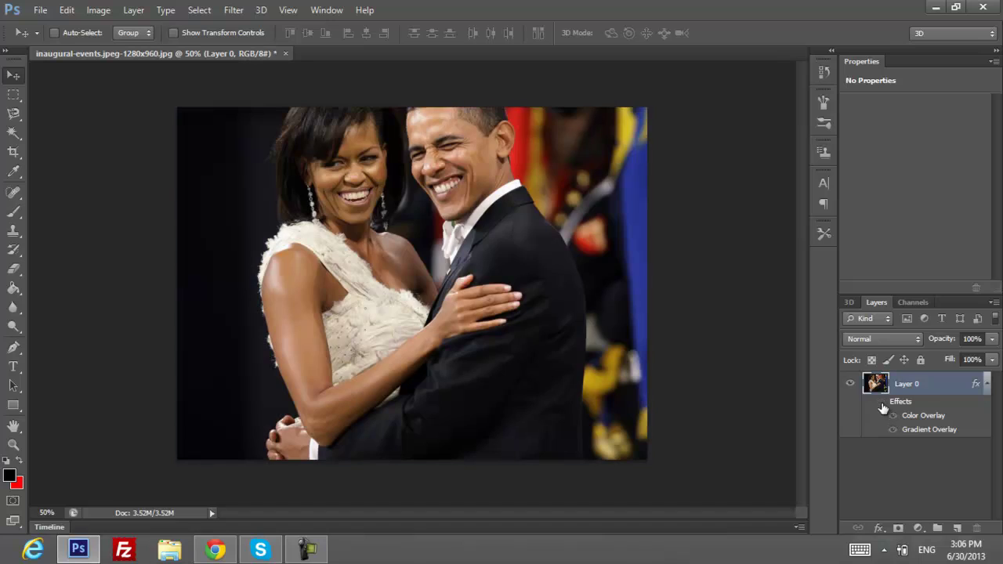
{"action": "left_click", "coordinate": [883, 406]}
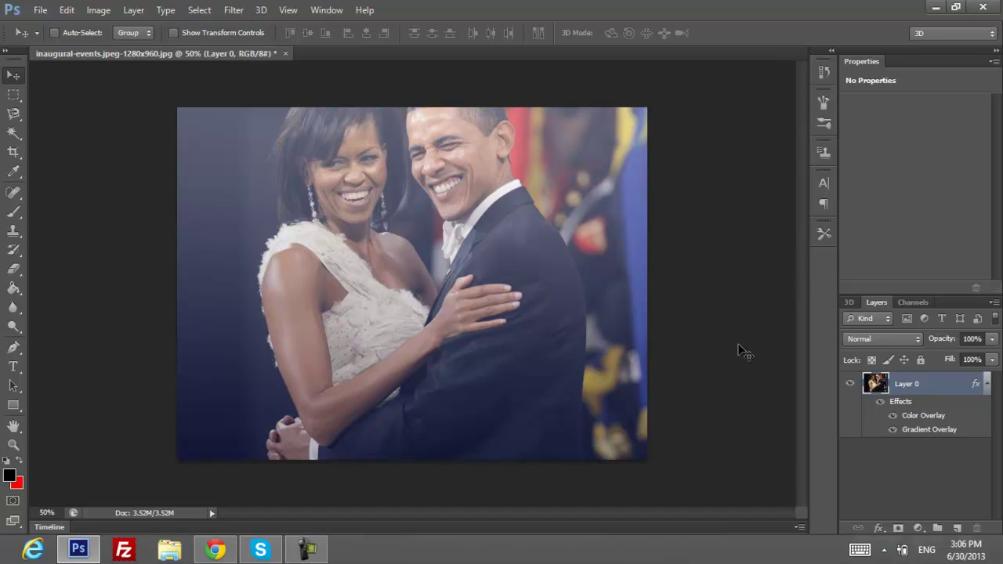
{"action": "left_click", "coordinate": [880, 527]}
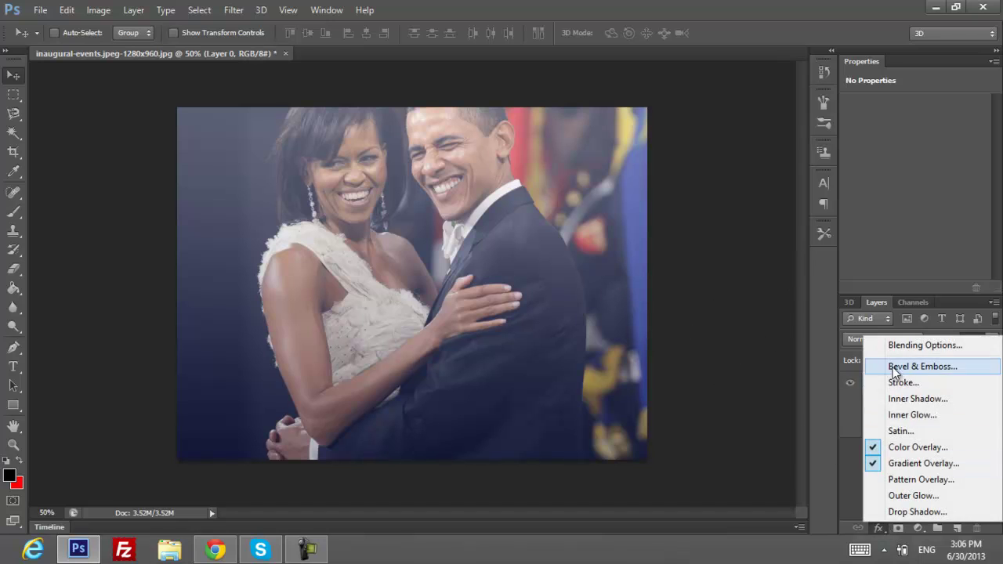
{"action": "left_click", "coordinate": [914, 346]}
{"action": "left_click_drag", "start_coordinate": [468, 135], "coordinate": [689, 121]}
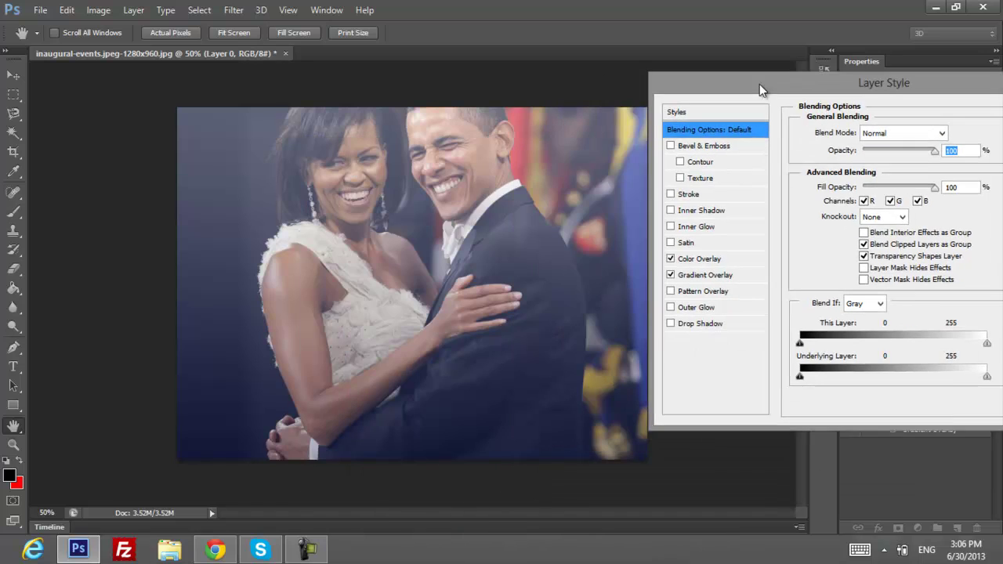
{"action": "left_click_drag", "start_coordinate": [759, 84], "coordinate": [757, 87]}
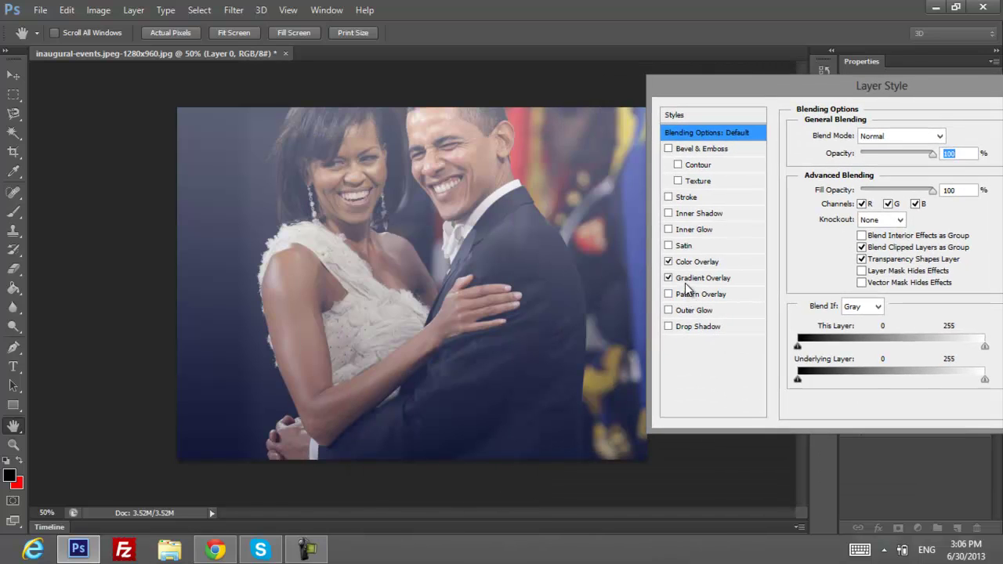
- Raise the Color Overlay opacity to about 61%, keeping Gradient Overlay, and apply
{"action": "left_click", "coordinate": [689, 280]}
{"action": "left_click", "coordinate": [669, 278]}
{"action": "left_click", "coordinate": [684, 265]}
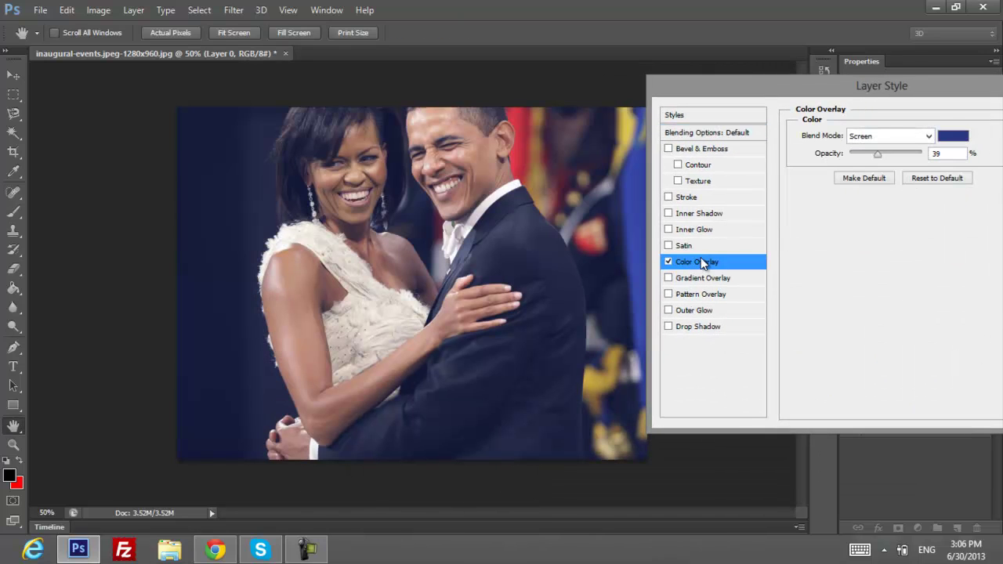
{"action": "left_click_drag", "start_coordinate": [877, 154], "coordinate": [894, 178]}
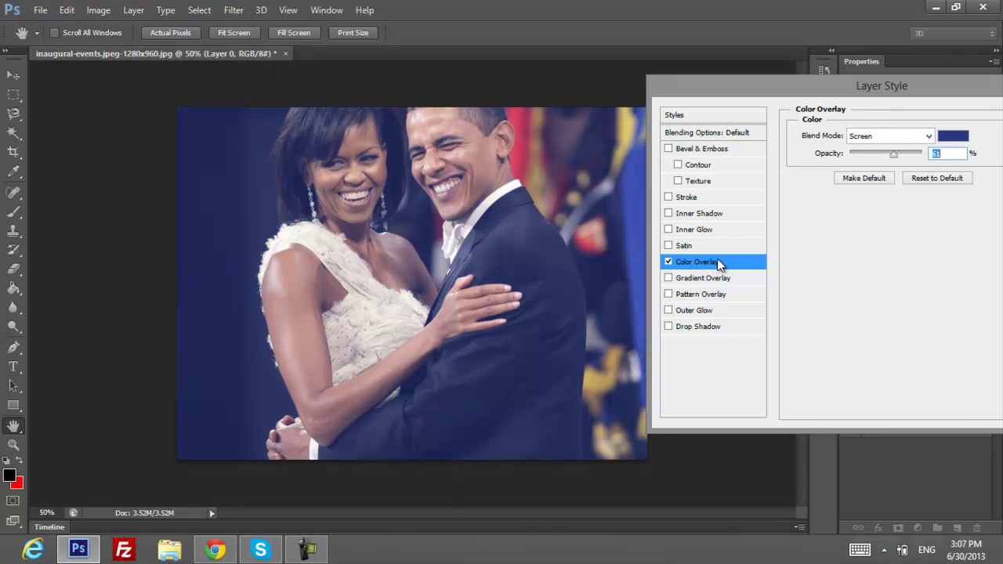
{"action": "left_click", "coordinate": [669, 279]}
{"action": "left_click_drag", "start_coordinate": [801, 86], "coordinate": [482, 115]}
{"action": "left_click", "coordinate": [723, 144]}
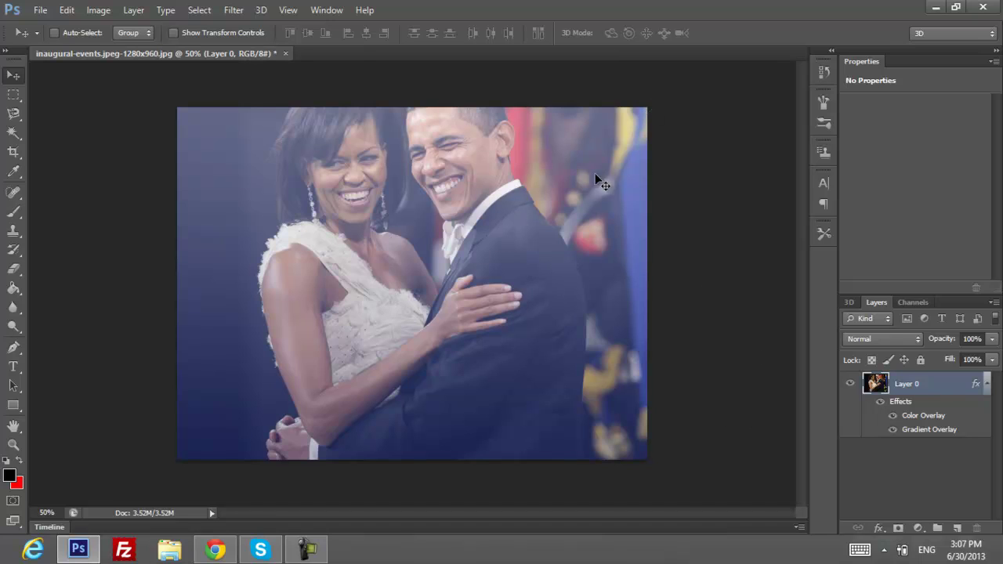
- Convert Layer 0 into a smart object with its overlays folded inside
{"action": "right_click", "coordinate": [919, 386]}
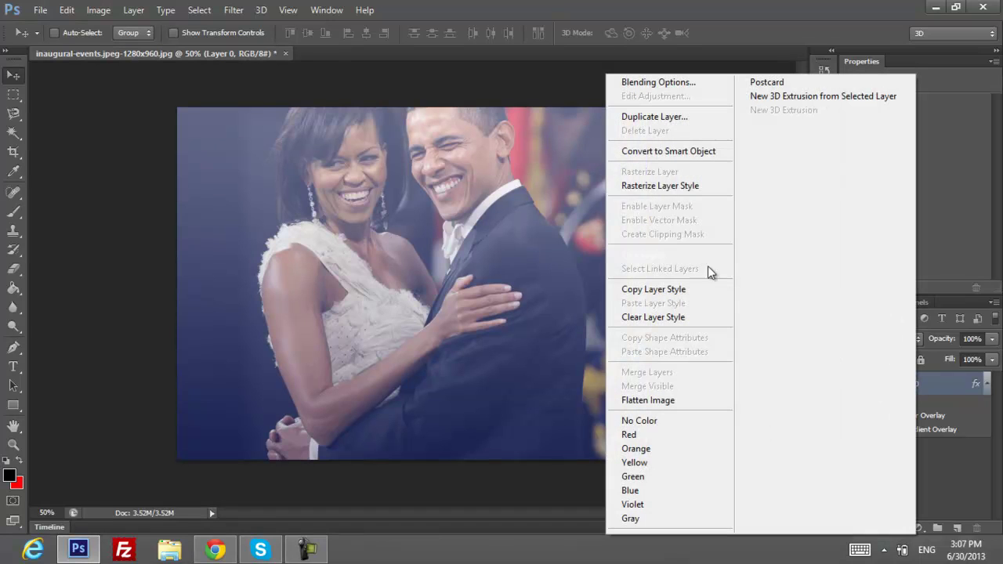
{"action": "left_click", "coordinate": [657, 152]}
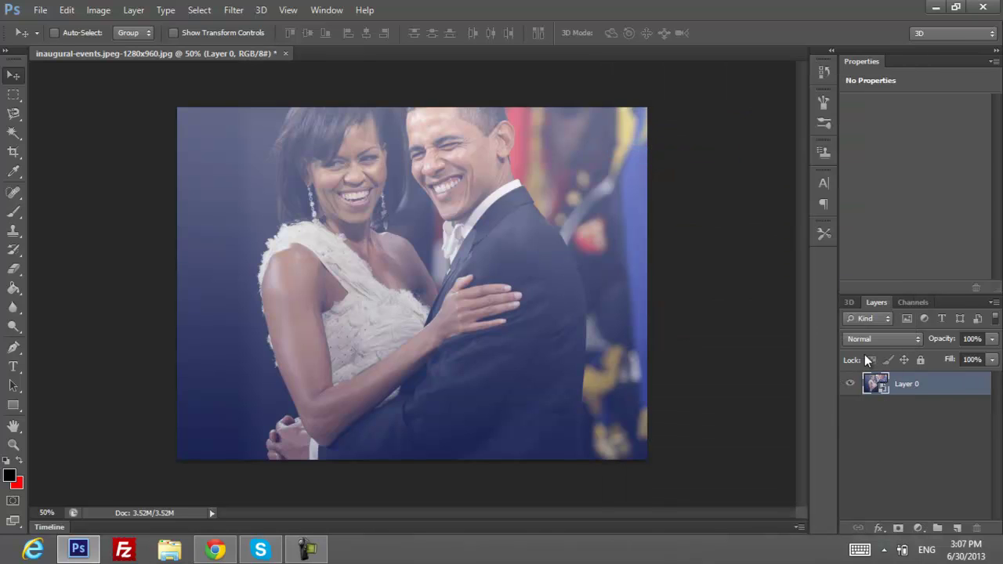
{"action": "left_click", "coordinate": [237, 10]}
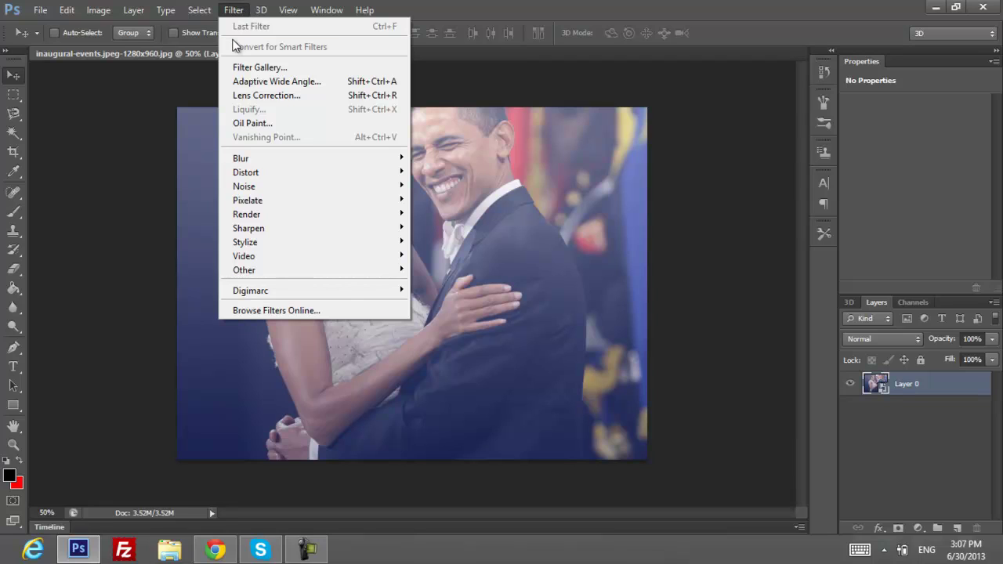
- Apply a Lens Correction smart filter with a custom Vignette Amount of -100
{"action": "left_click", "coordinate": [254, 95]}
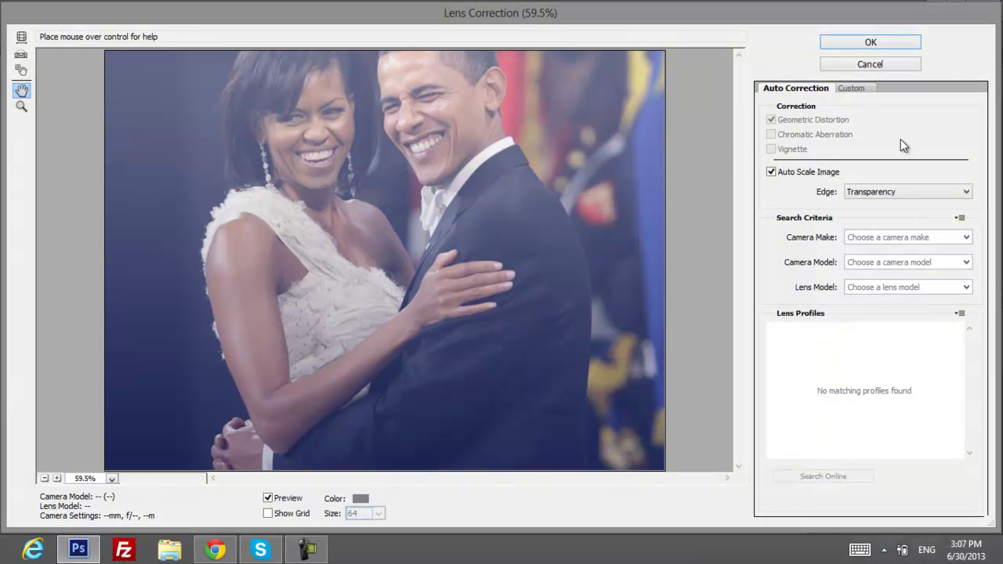
{"action": "left_click", "coordinate": [852, 87]}
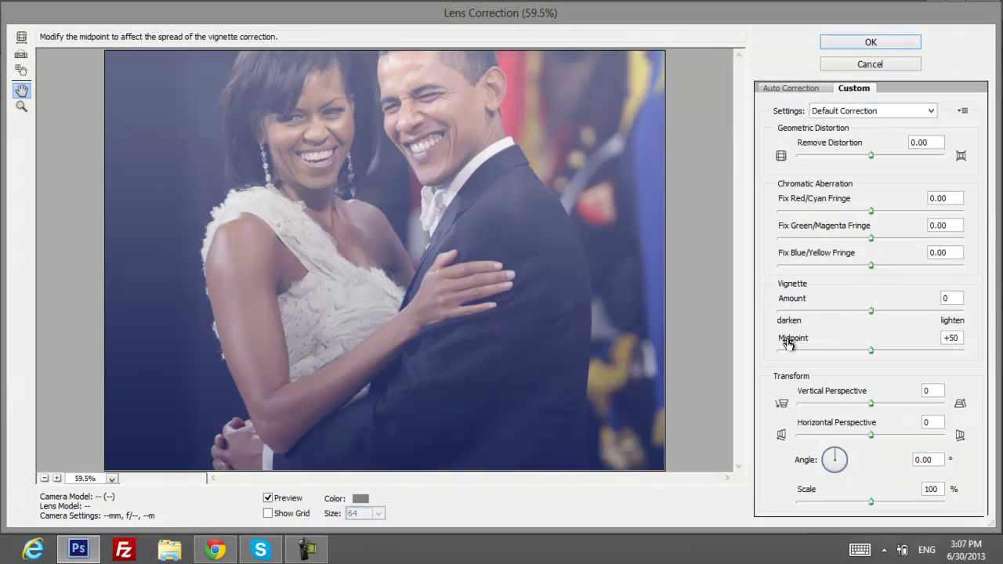
{"action": "left_click", "coordinate": [807, 311]}
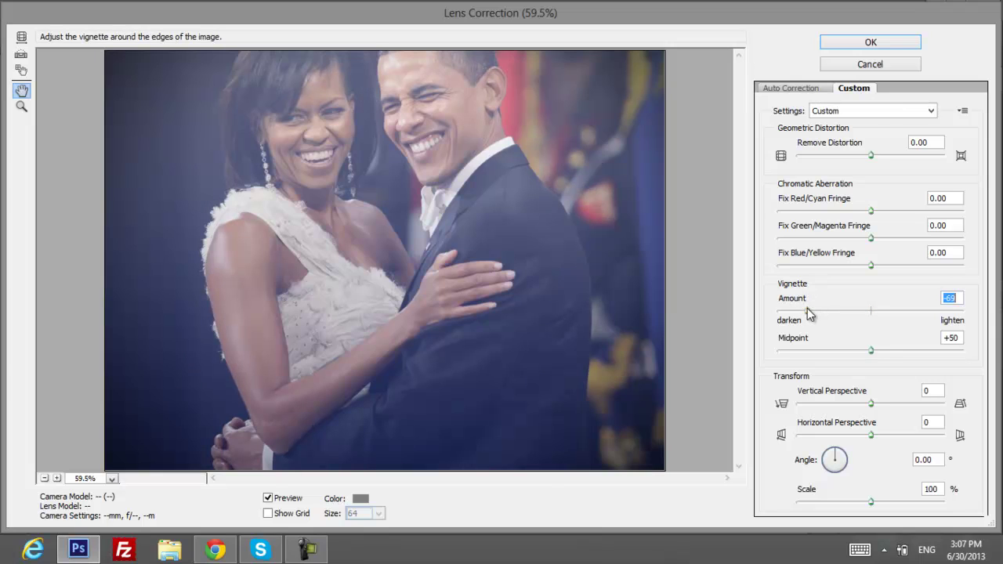
{"action": "left_click_drag", "start_coordinate": [796, 316], "coordinate": [778, 316]}
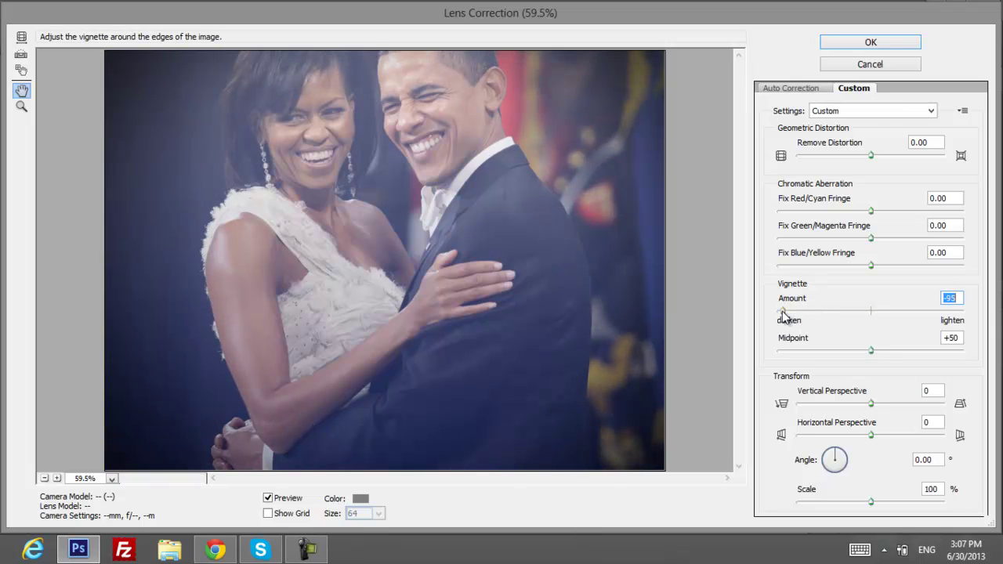
{"action": "type", "text": "0"}
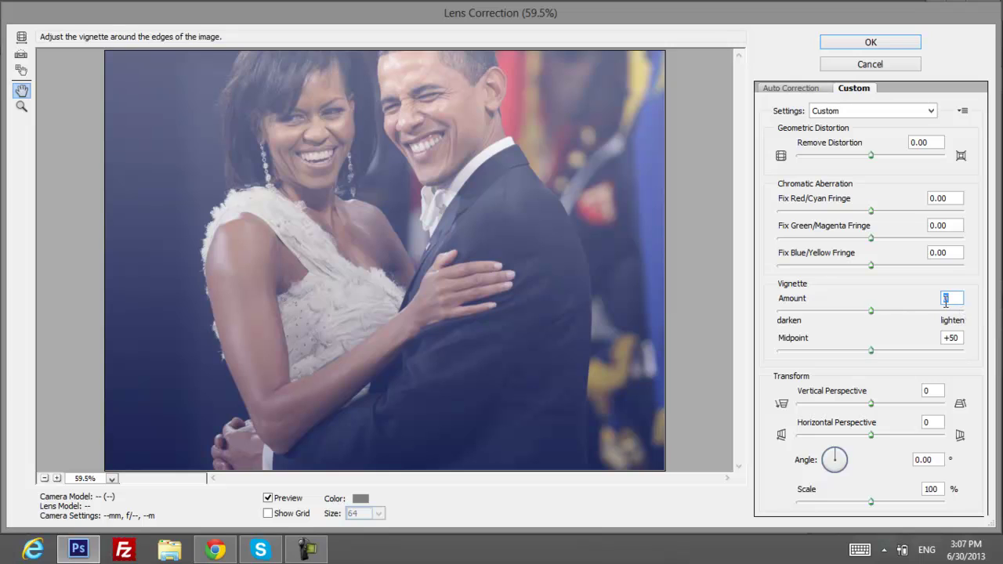
{"action": "type", "text": "-100"}
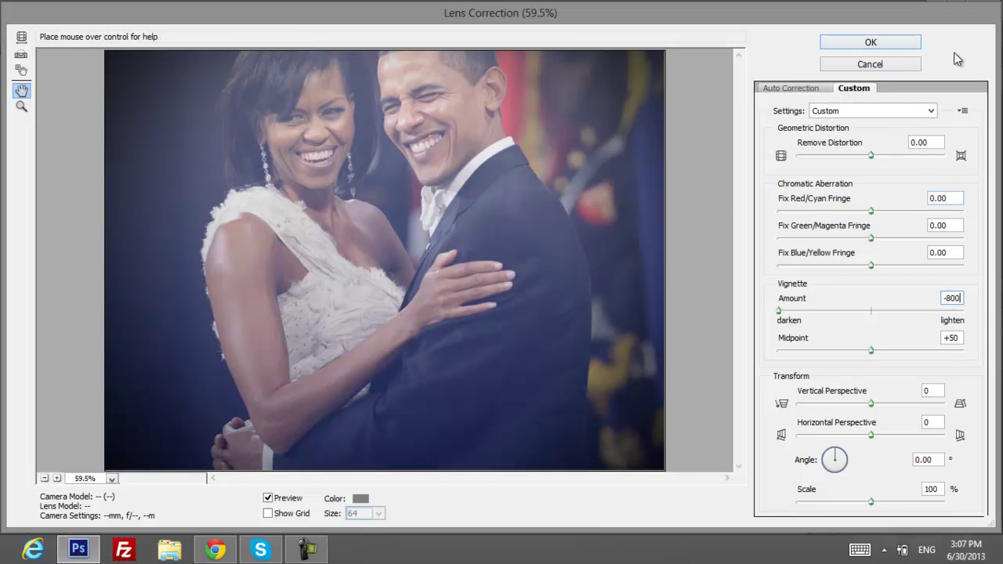
{"action": "left_click", "coordinate": [893, 47]}
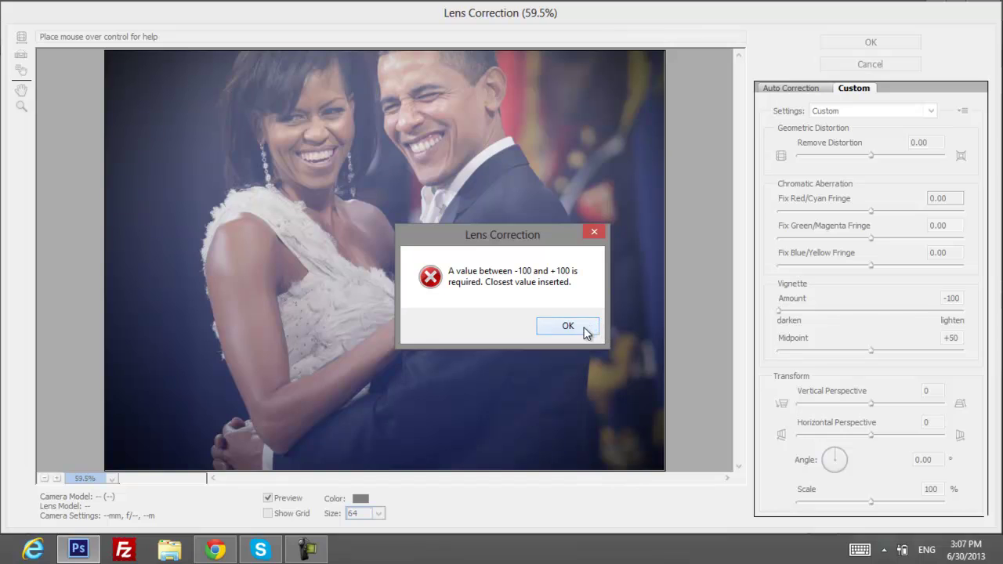
{"action": "left_click", "coordinate": [567, 325]}
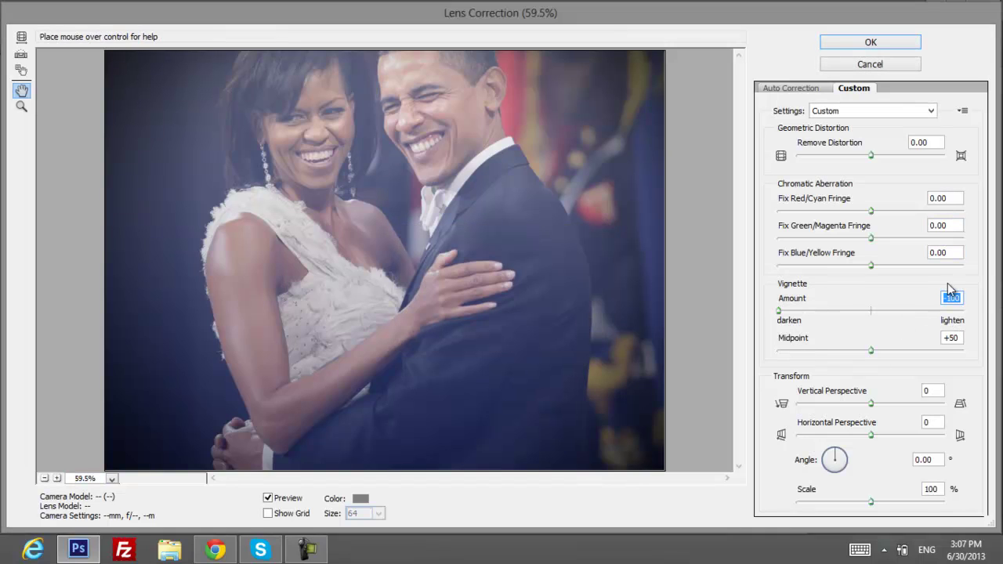
{"action": "left_click", "coordinate": [889, 43]}
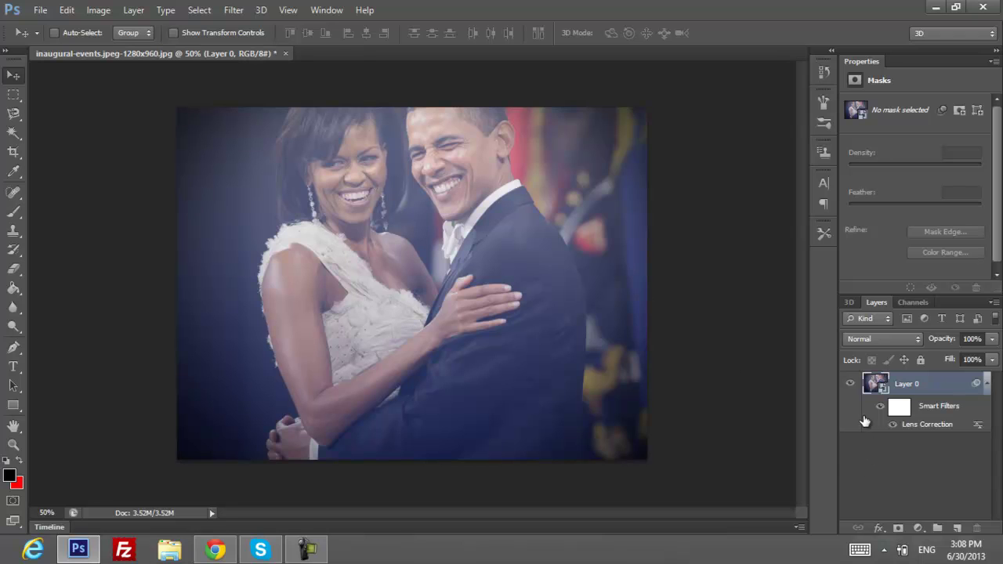
- Add a Gaussian Blur filter and preview different radius values on the faces
{"action": "left_click", "coordinate": [234, 10]}
{"action": "left_click", "coordinate": [234, 10]}
{"action": "left_click", "coordinate": [234, 10]}
{"action": "mouse_move", "coordinate": [261, 10]}
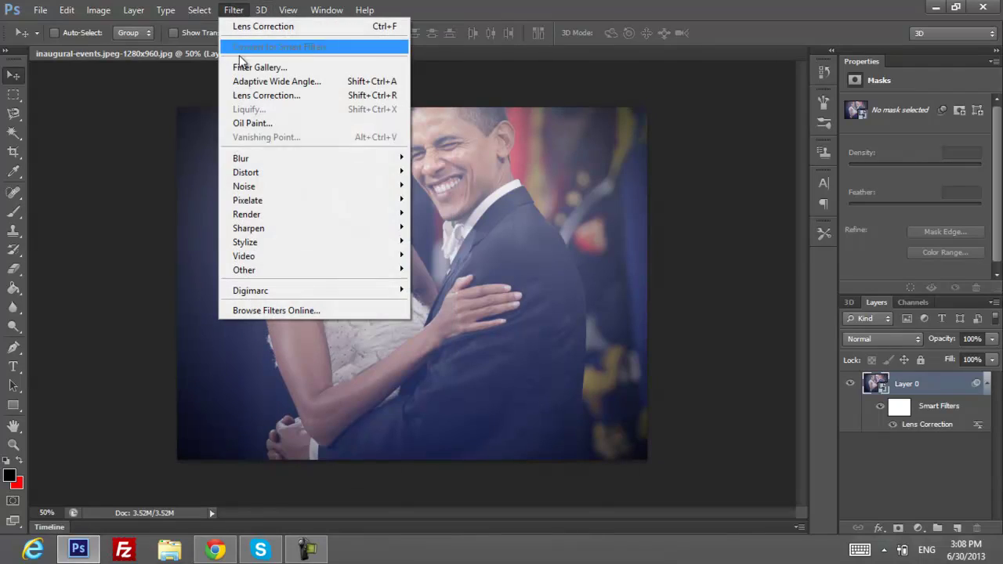
{"action": "mouse_move", "coordinate": [264, 159]}
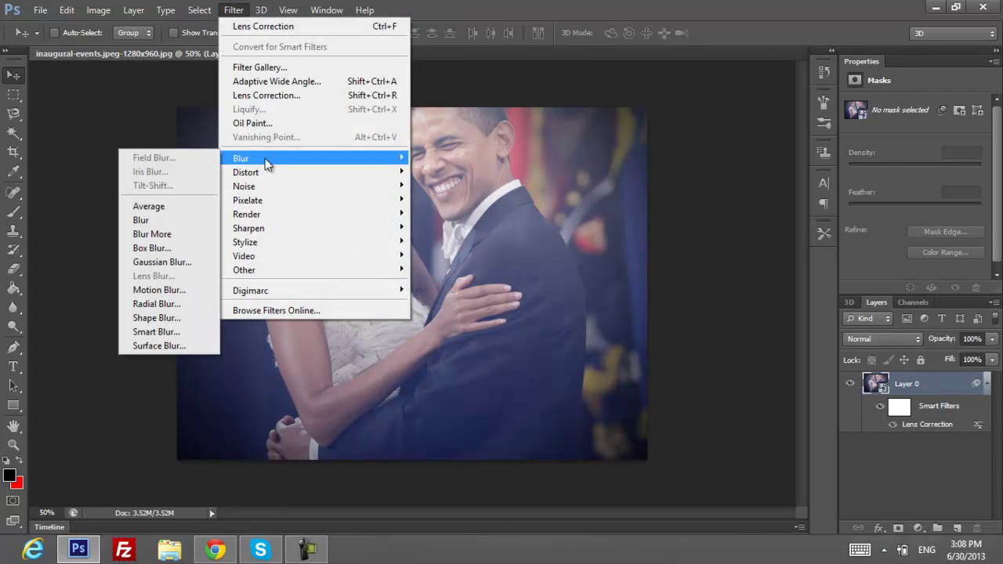
{"action": "left_click", "coordinate": [162, 262]}
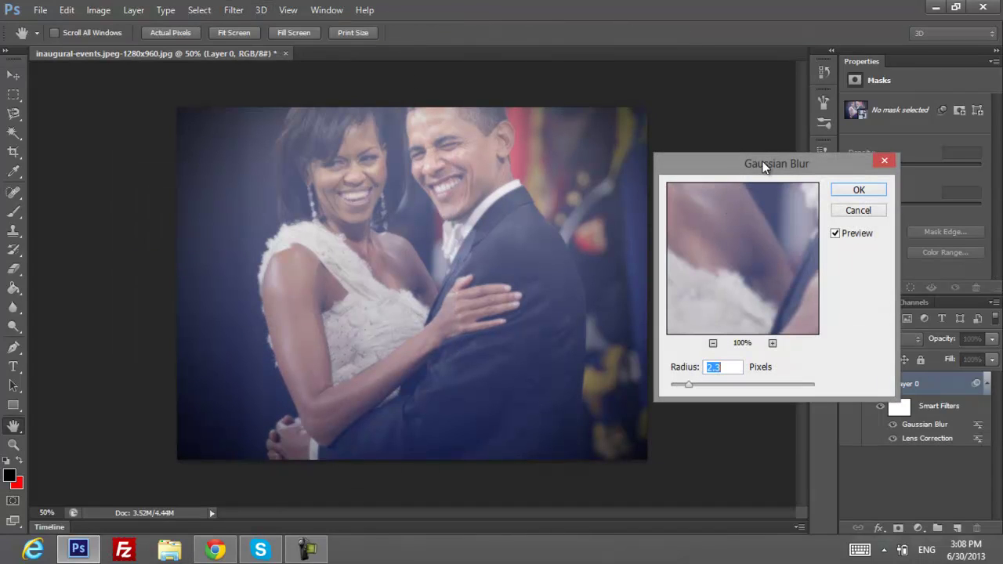
{"action": "left_click_drag", "start_coordinate": [755, 166], "coordinate": [759, 157]}
{"action": "left_click", "coordinate": [681, 374]}
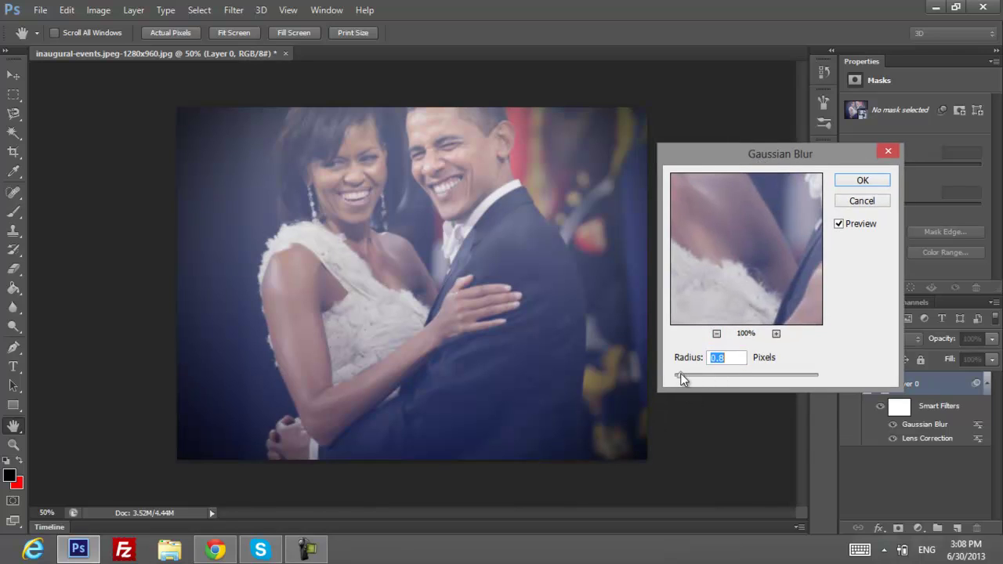
{"action": "left_click_drag", "start_coordinate": [784, 269], "coordinate": [761, 279]}
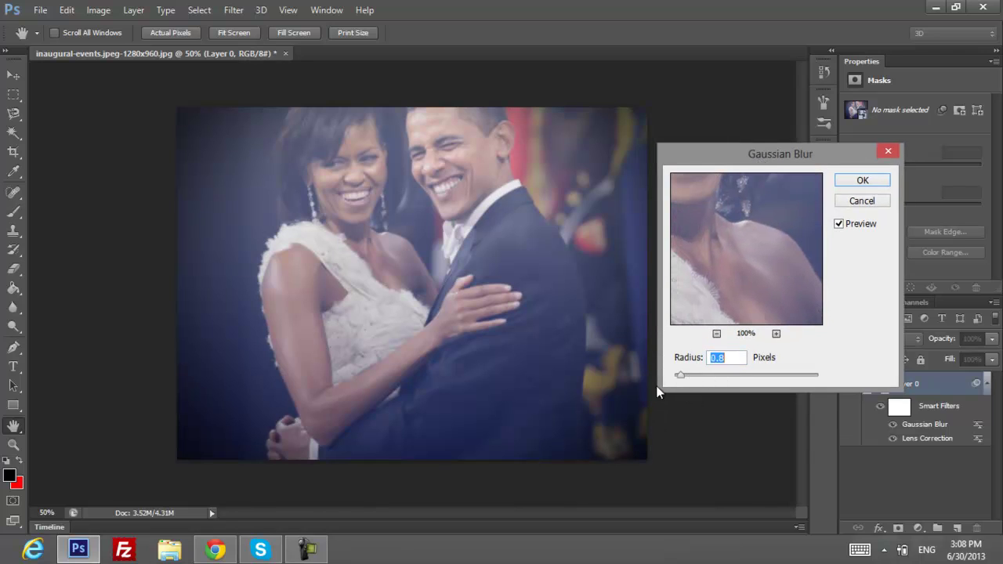
{"action": "mouse_move", "coordinate": [678, 378]}
{"action": "left_mouse_down"}
{"action": "mouse_move", "coordinate": [723, 368]}
{"action": "mouse_move", "coordinate": [692, 394]}
{"action": "mouse_move", "coordinate": [716, 375]}
{"action": "mouse_move", "coordinate": [680, 375]}
{"action": "left_mouse_up"}
{"action": "left_click", "coordinate": [716, 334]}
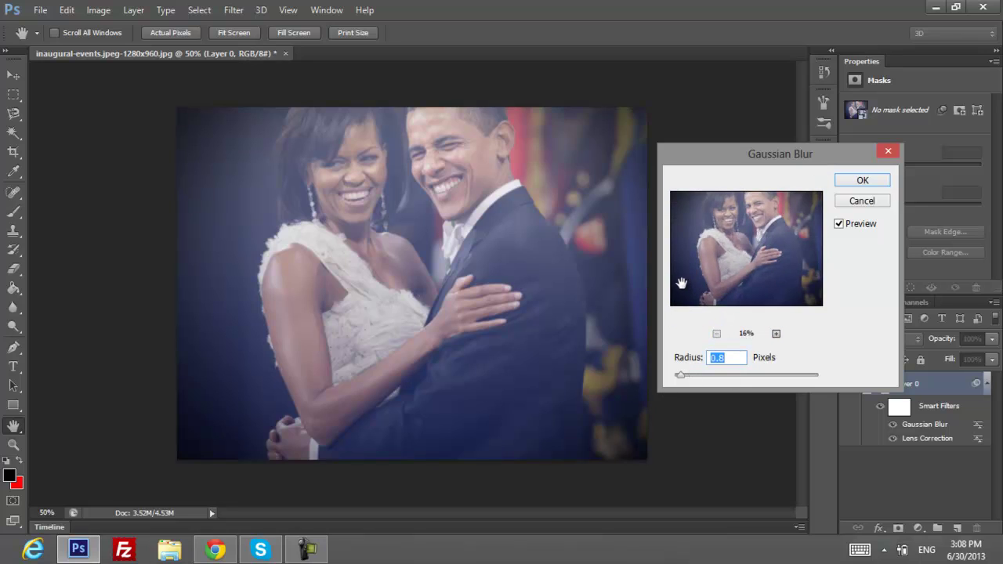
- Apply the Gaussian Blur at 0.3 pixels and toggle the smart filters to compare
{"action": "left_click", "coordinate": [679, 377]}
{"action": "left_click_drag", "start_coordinate": [679, 378], "coordinate": [676, 376]}
{"action": "left_click", "coordinate": [838, 187]}
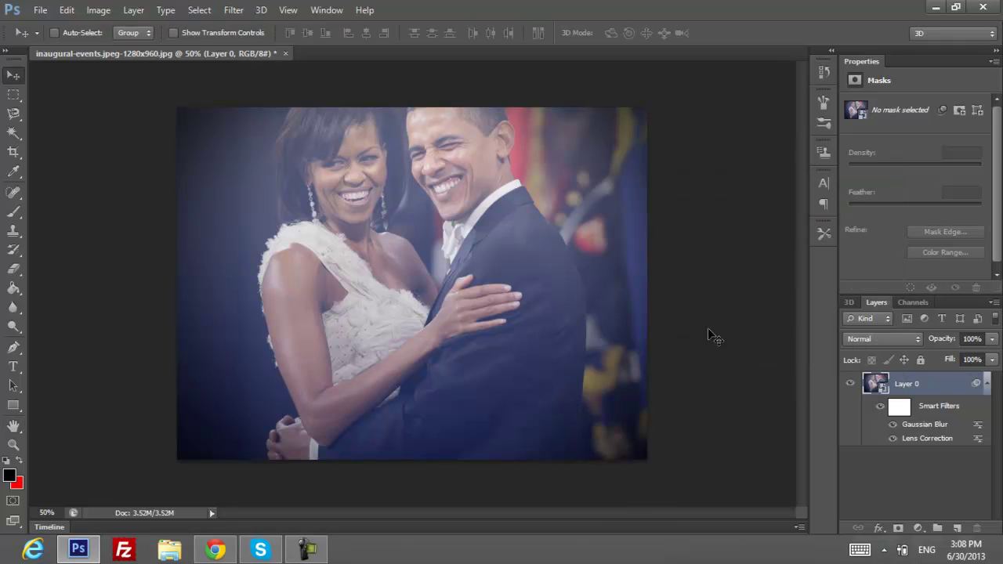
{"action": "left_click", "coordinate": [881, 406]}
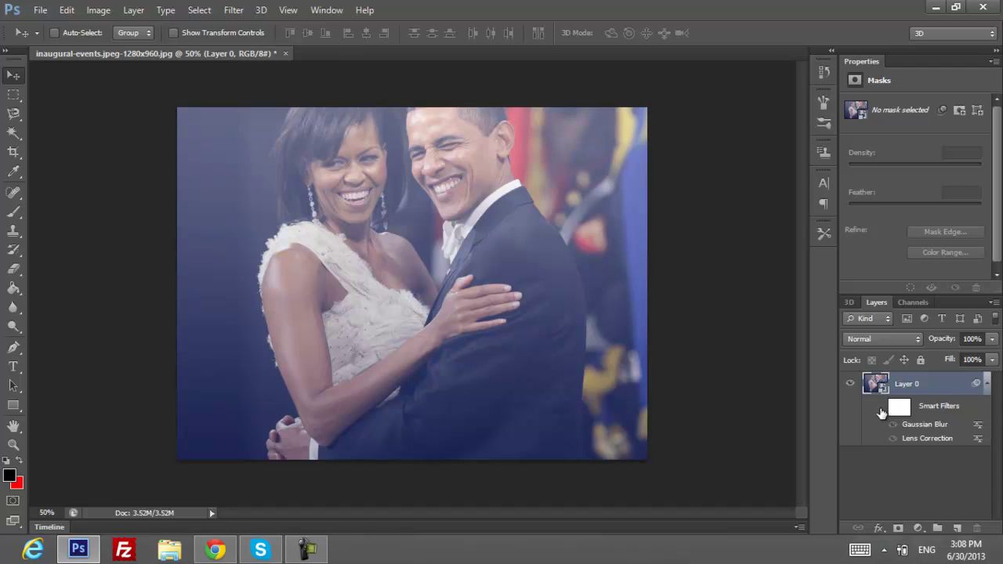
{"action": "left_click", "coordinate": [881, 408]}
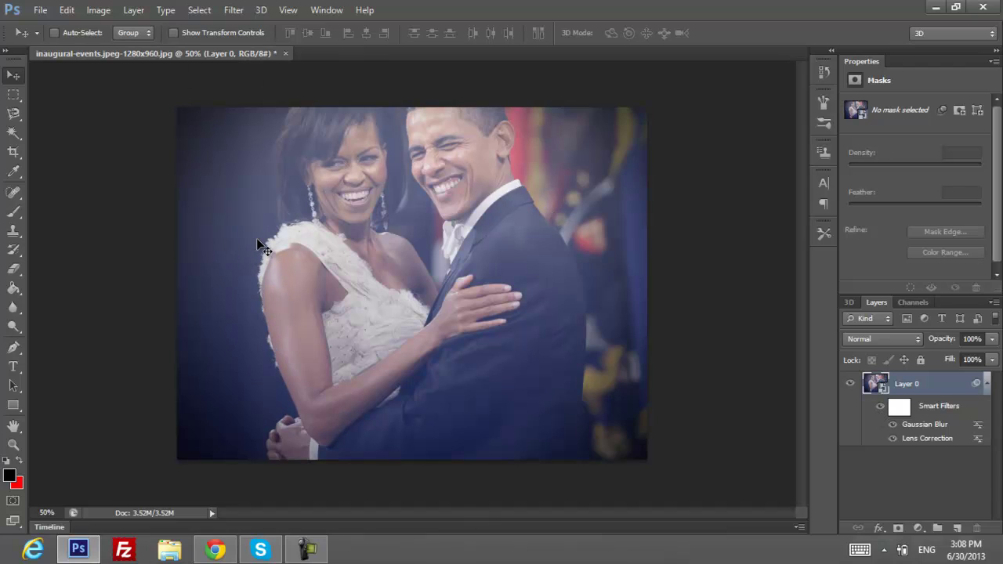
- Save a copy of the edited photo to the Desktop as inaugural-events.png
{"action": "key", "text": "ctrl+shift+s"}
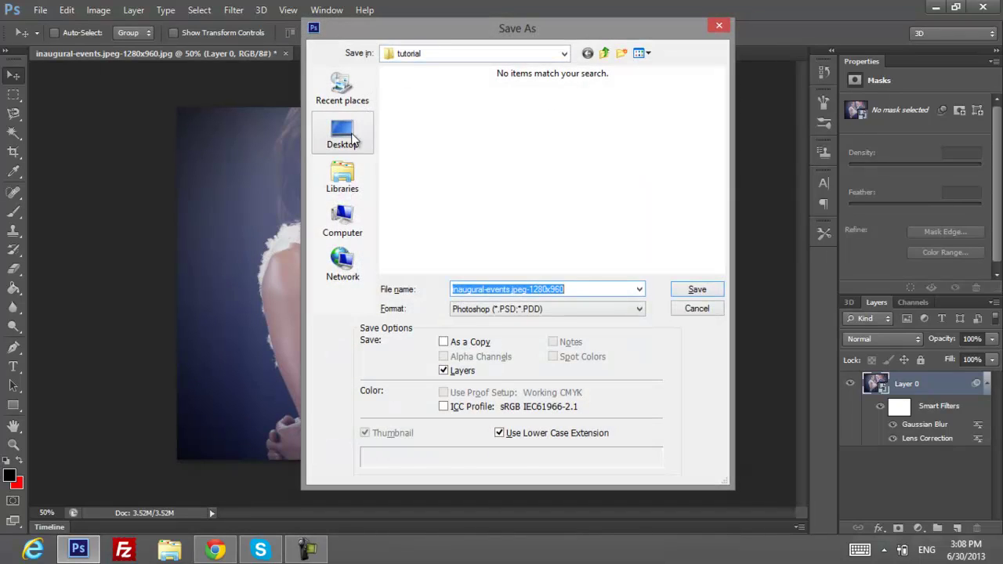
{"action": "left_click", "coordinate": [345, 133]}
{"action": "left_click", "coordinate": [533, 309]}
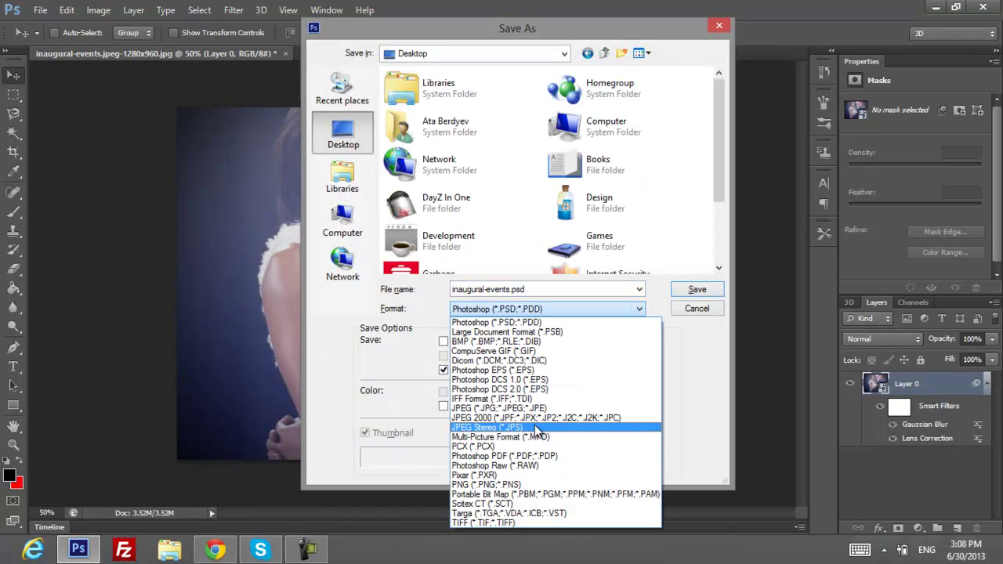
{"action": "left_click", "coordinate": [501, 486]}
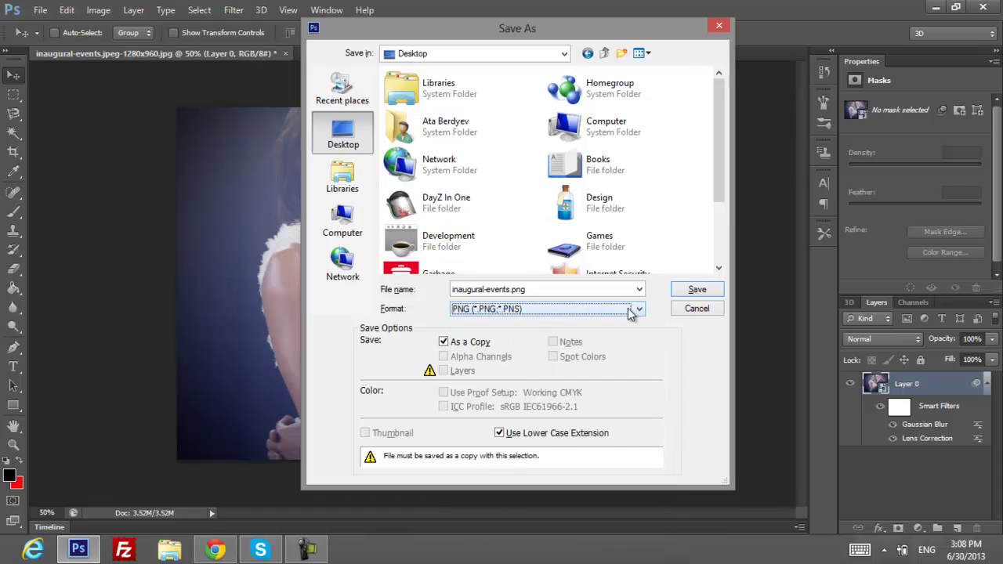
{"action": "left_click", "coordinate": [715, 291]}
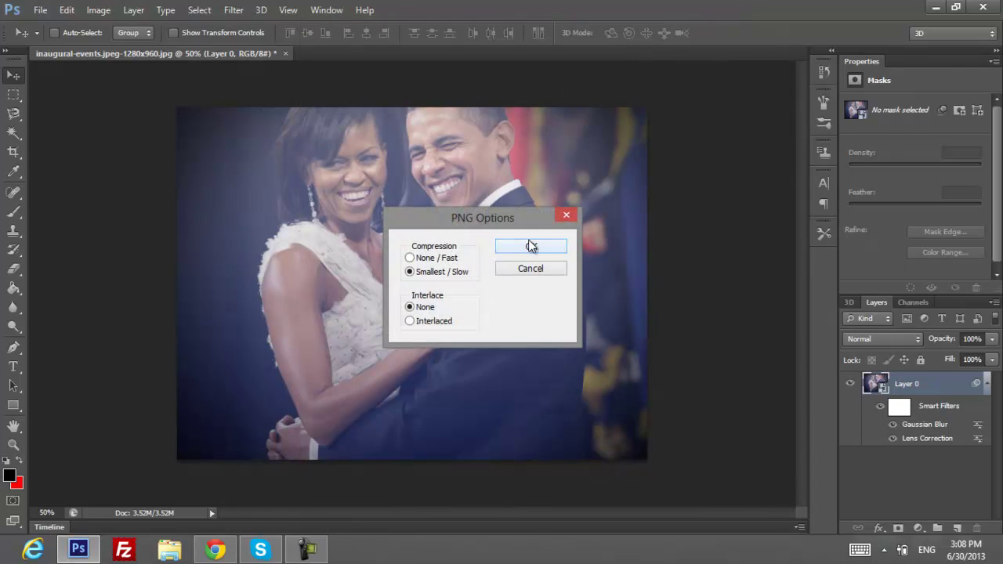
{"action": "left_click", "coordinate": [540, 247]}
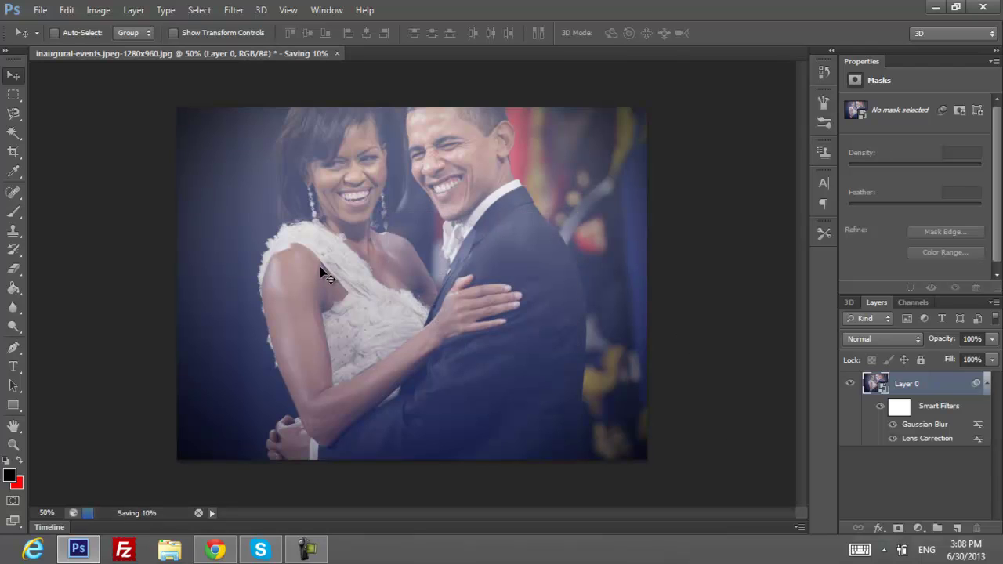
{"action": "key", "text": "ctrl+s"}
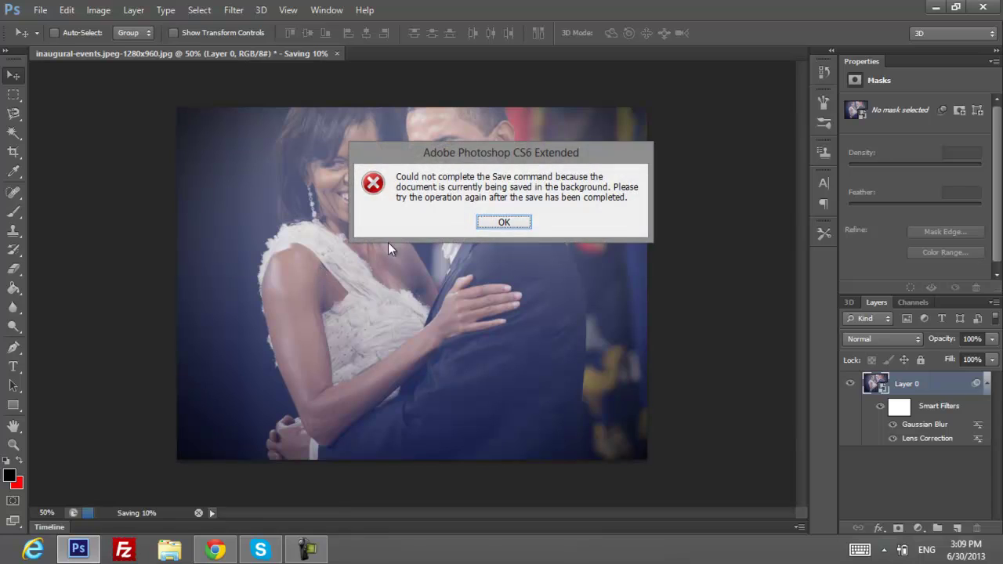
{"action": "left_click", "coordinate": [504, 222]}
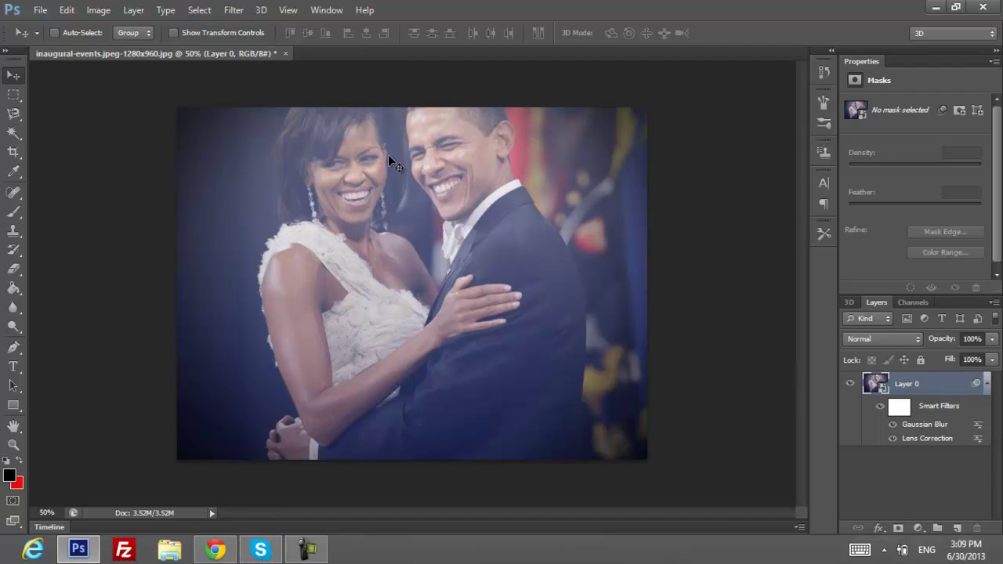
- Save the layered file to the Desktop as inaugural-events.psd
{"action": "key", "text": "ctrl+shift+s"}
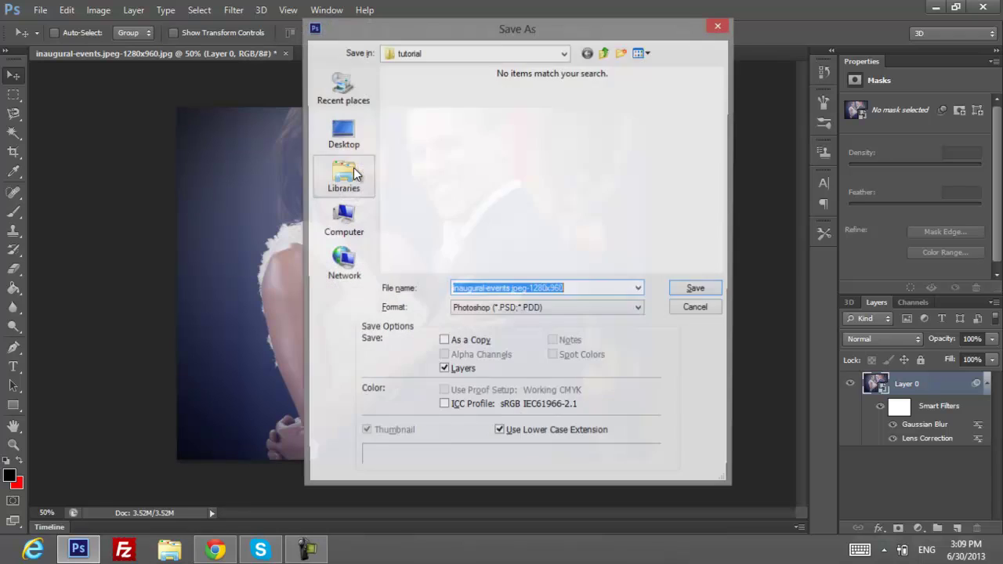
{"action": "left_click", "coordinate": [328, 131]}
{"action": "left_click", "coordinate": [684, 294]}
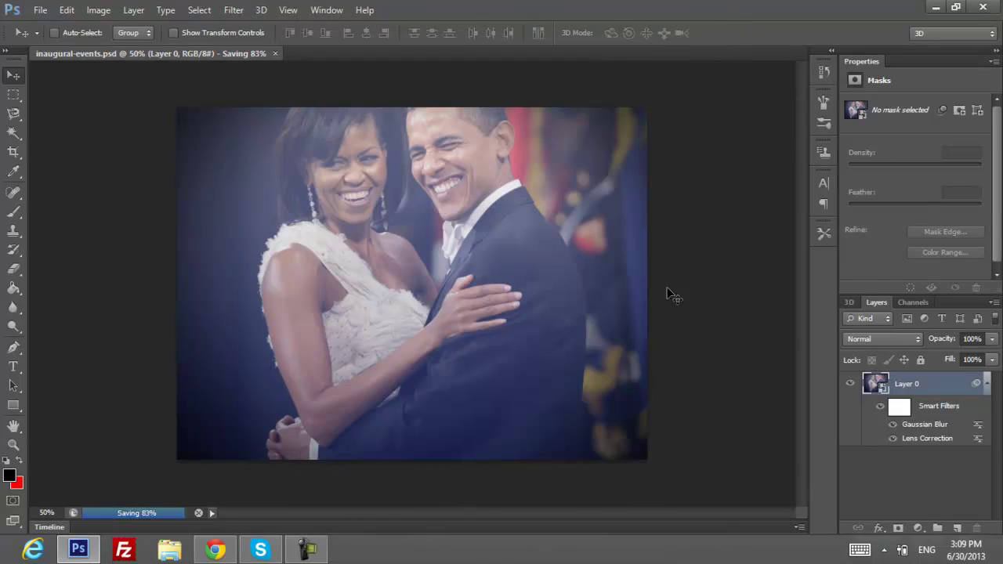
{"action": "key", "text": "alt+Tab"}
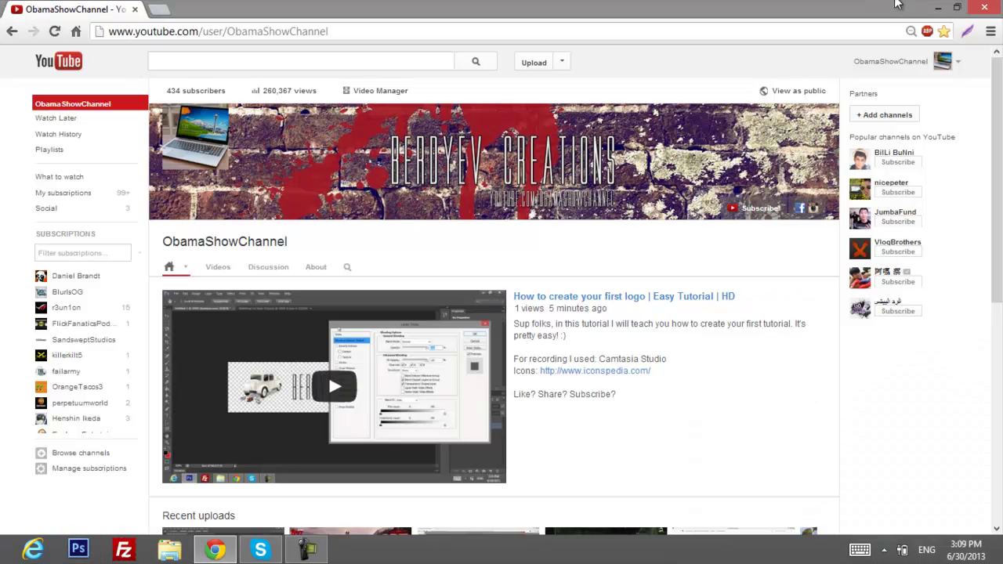
- Open the exported inaugural-events.png from the desktop in Photoshop to check it, then close it
{"action": "left_click", "coordinate": [938, 7]}
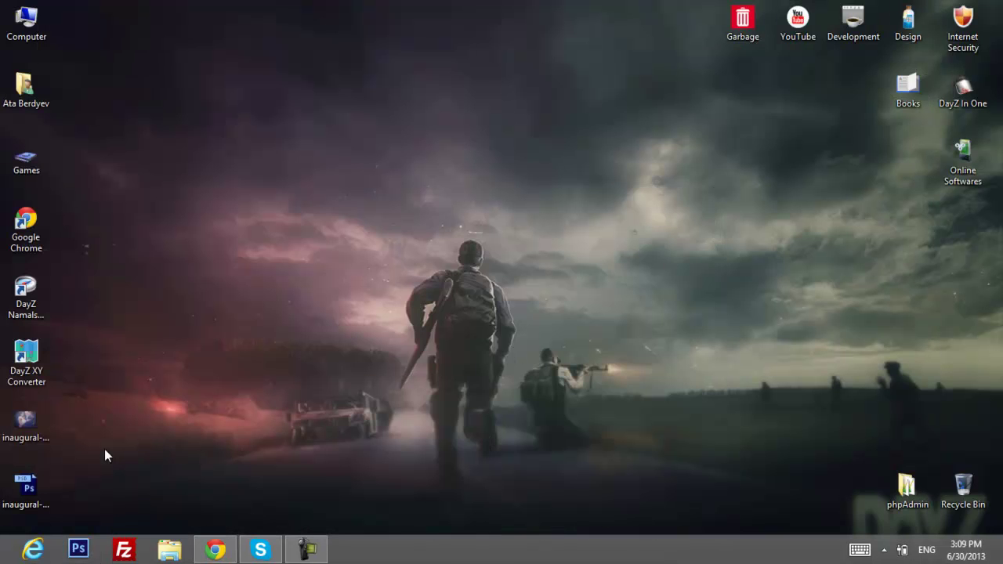
{"action": "right_click", "coordinate": [42, 421]}
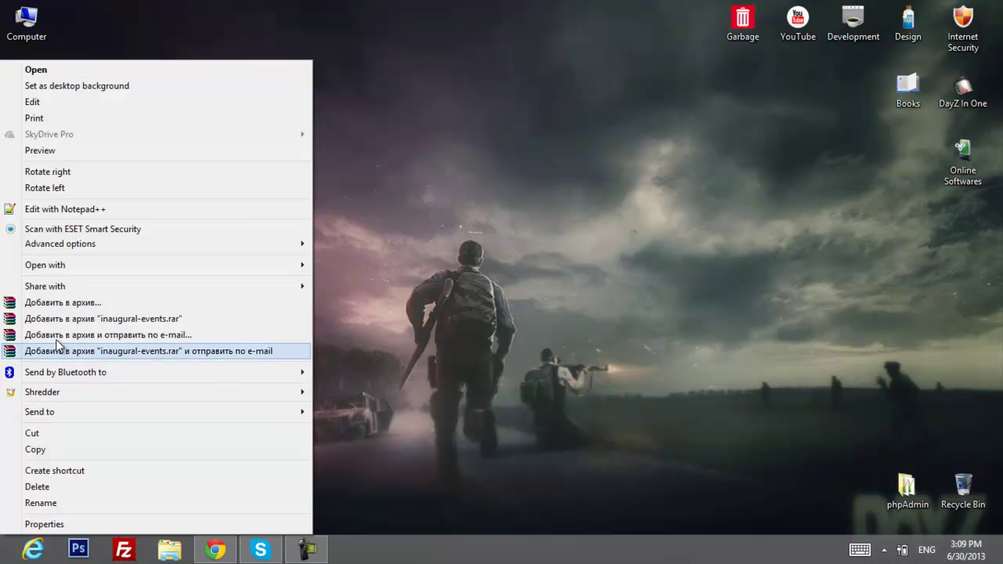
{"action": "mouse_move", "coordinate": [287, 267]}
{"action": "left_click", "coordinate": [322, 265]}
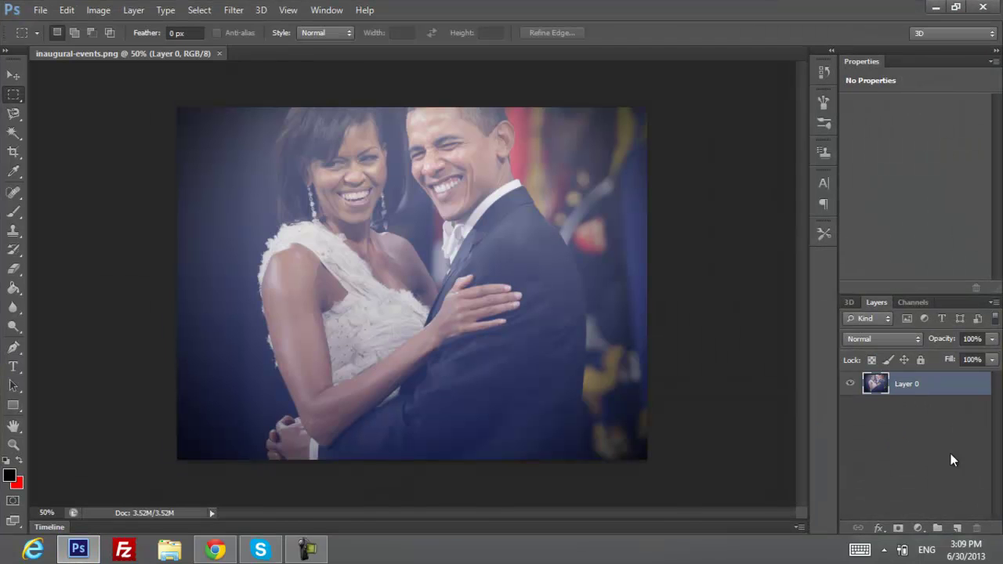
{"action": "left_click", "coordinate": [983, 7]}
- Reopen inaugural-events.psd and toggle Layer 0's Smart Filters visibility off and back on to verify them
{"action": "double_click", "coordinate": [28, 487]}
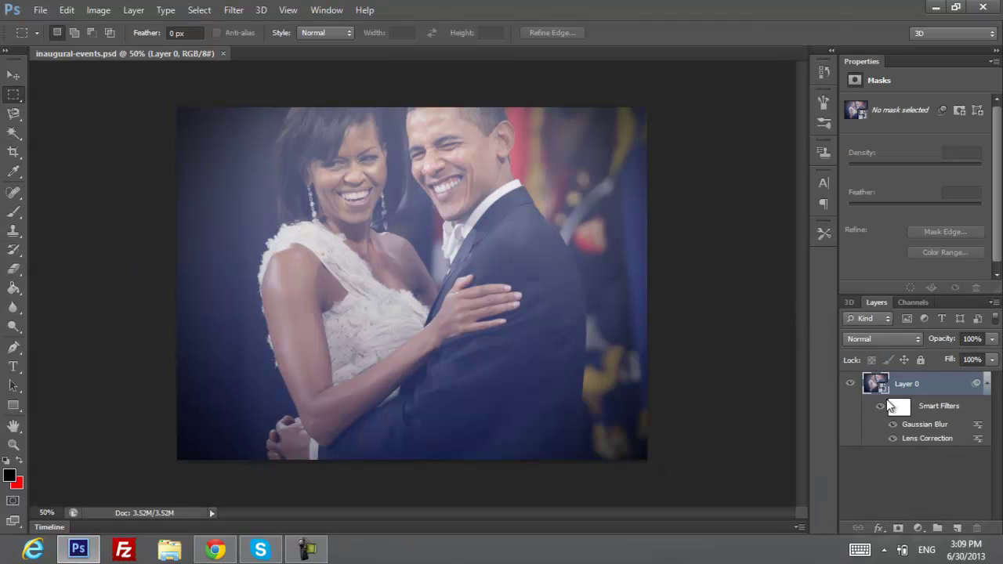
{"action": "left_click", "coordinate": [881, 406]}
{"action": "left_click", "coordinate": [881, 406]}
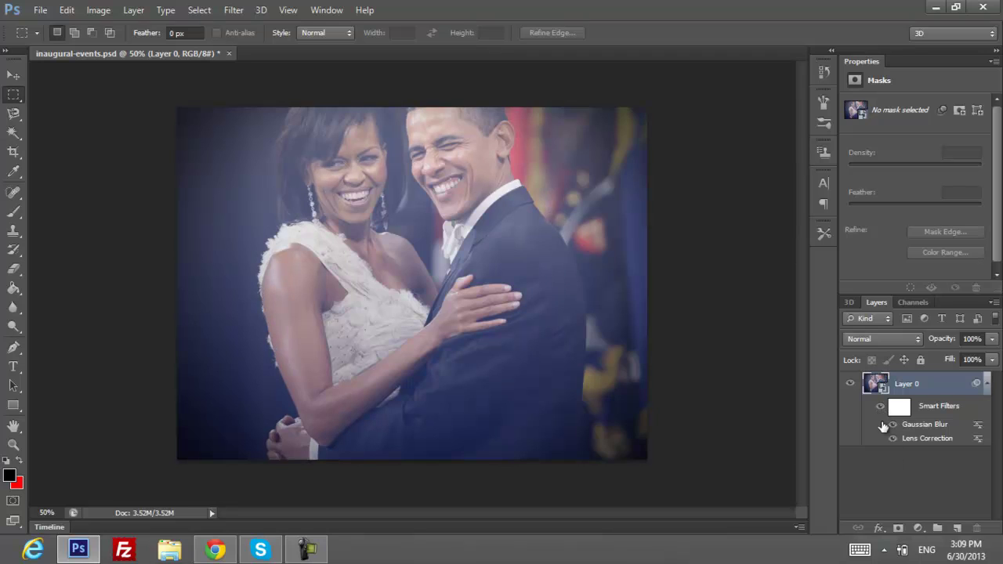